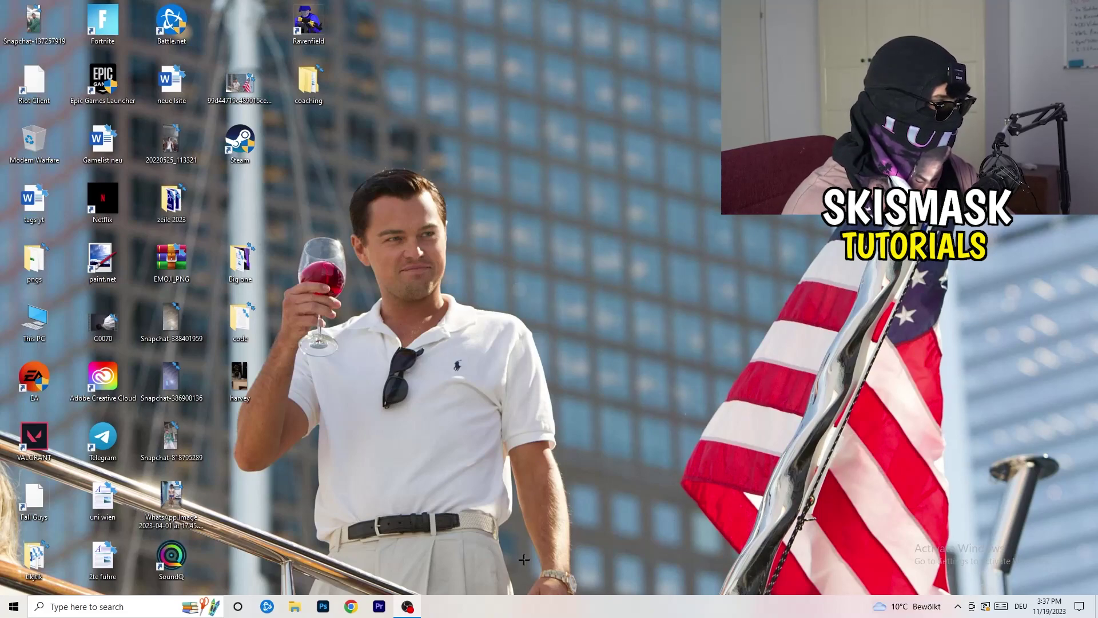
Step: Open Task Manager and try to end the Antimalware Service Executable background process
{"action": "right_click", "coordinate": [539, 607]}
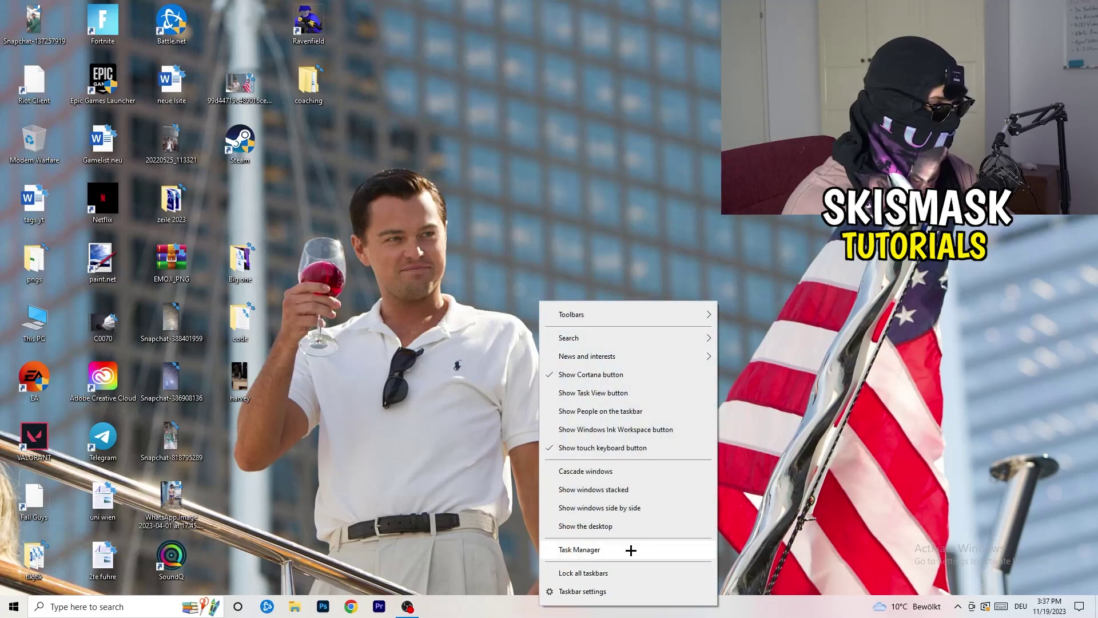
{"action": "left_click", "coordinate": [583, 548]}
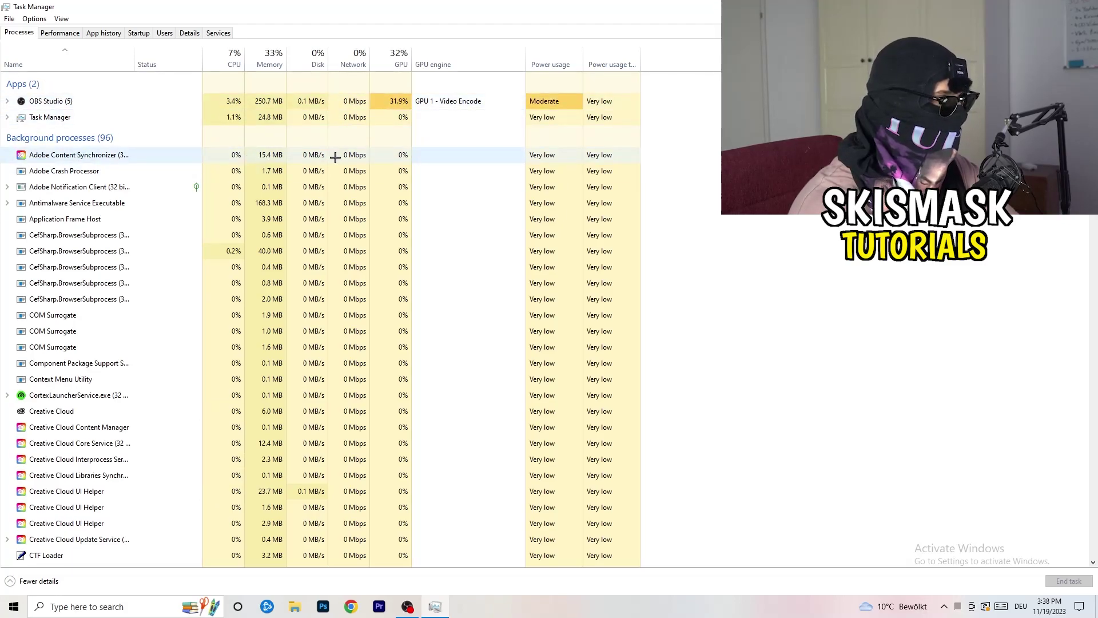
{"action": "right_click", "coordinate": [258, 204]}
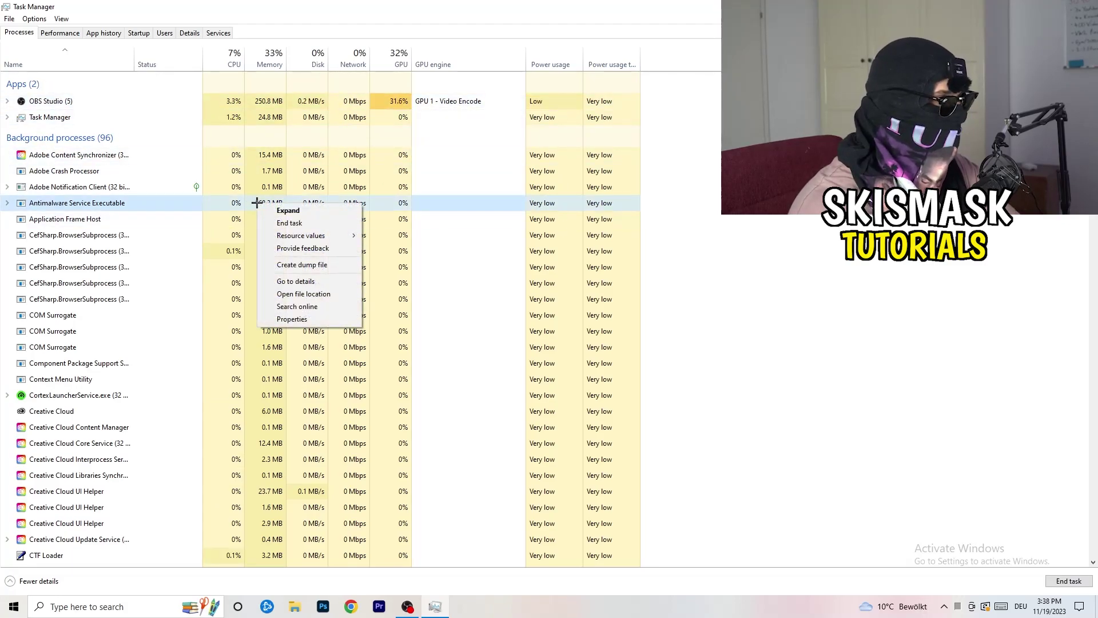
{"action": "left_click", "coordinate": [318, 223]}
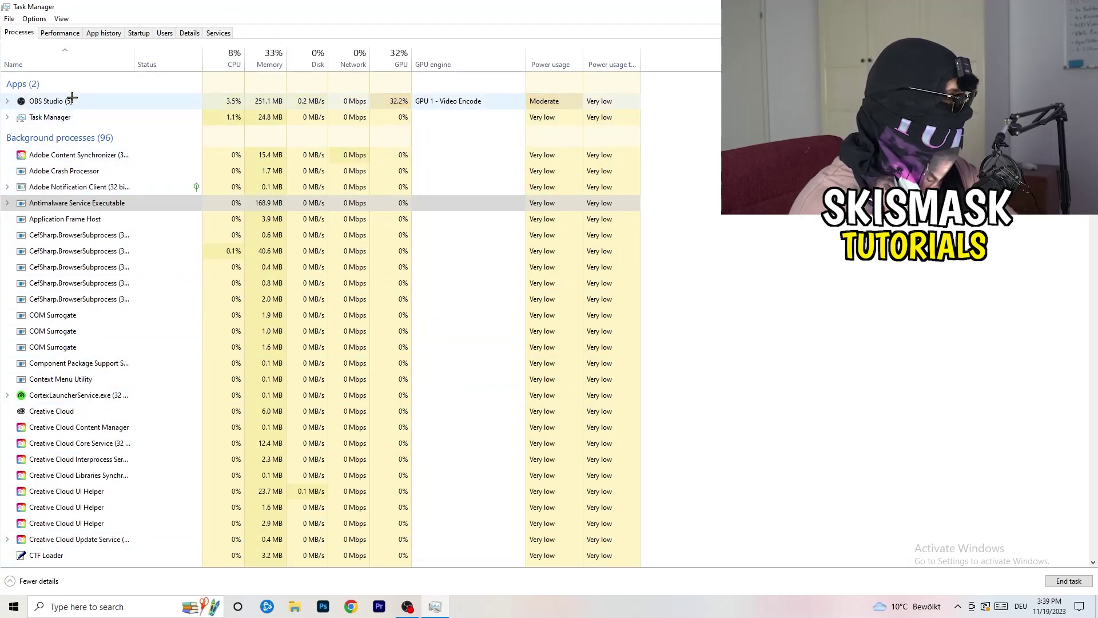
Step: Check the available startup actions for Dropbox, EA and File Association Helper among the programs that launch with Windows
{"action": "left_click", "coordinate": [139, 32]}
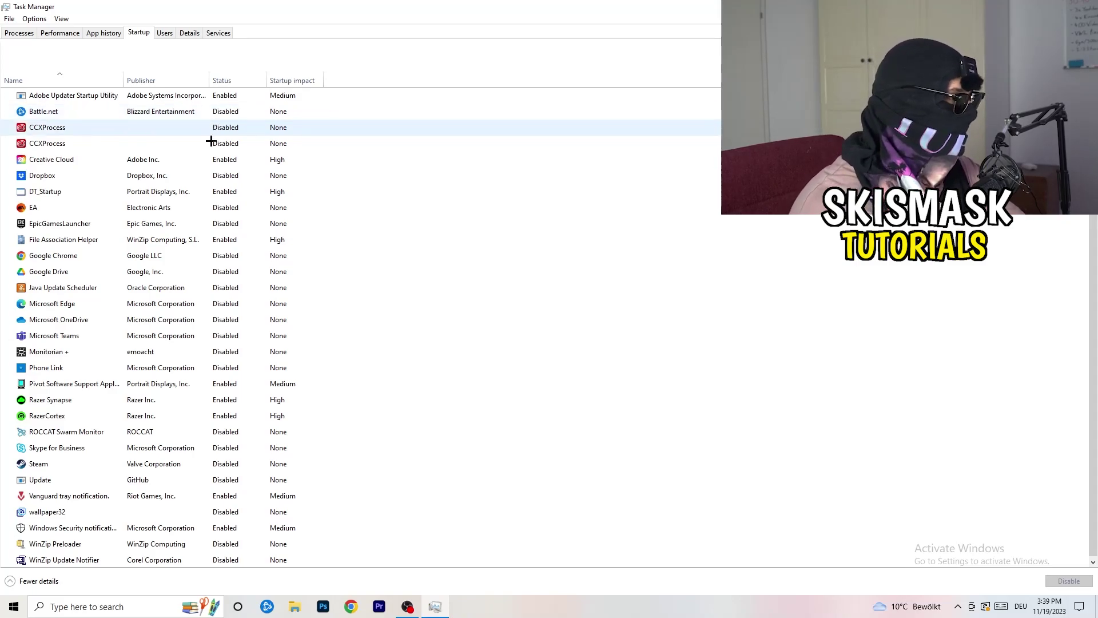
{"action": "right_click", "coordinate": [229, 174]}
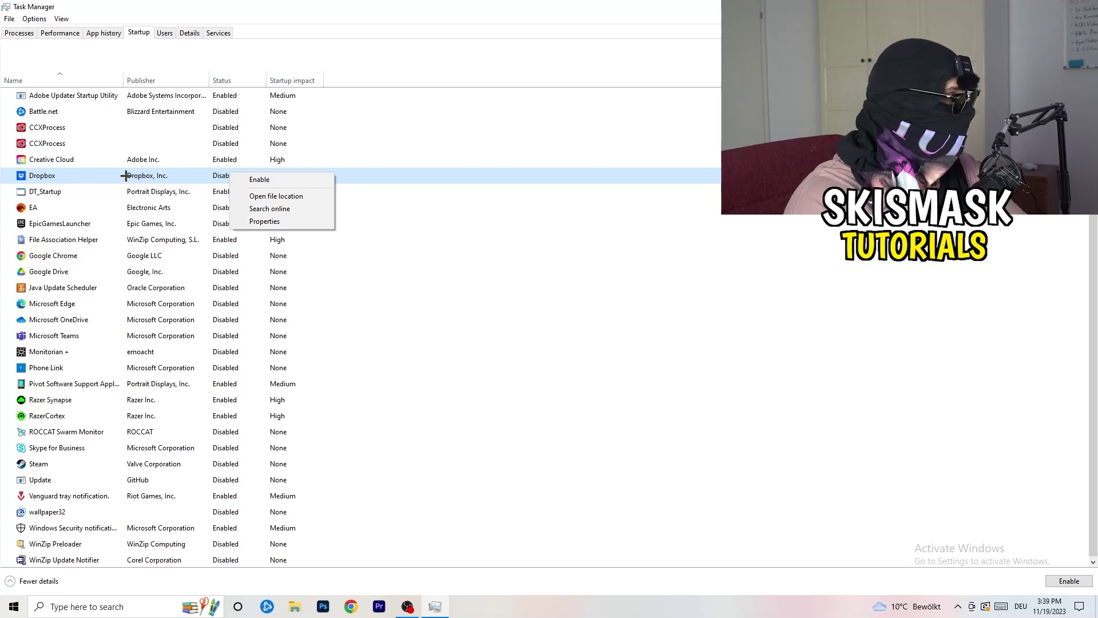
{"action": "left_click", "coordinate": [106, 210]}
{"action": "right_click", "coordinate": [108, 210]}
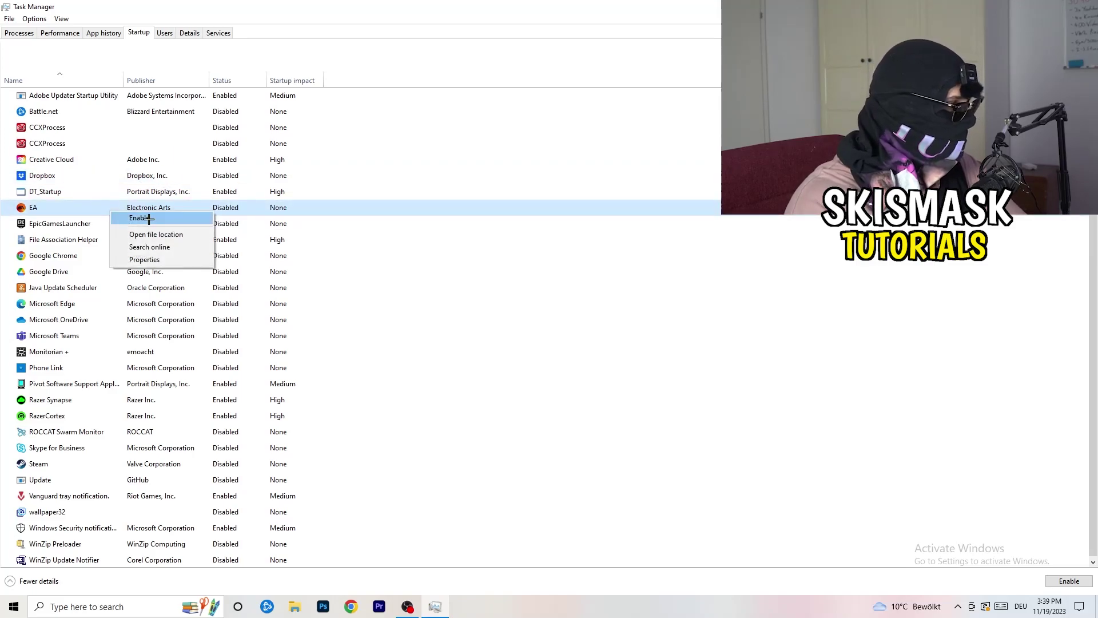
{"action": "left_click", "coordinate": [730, 297]}
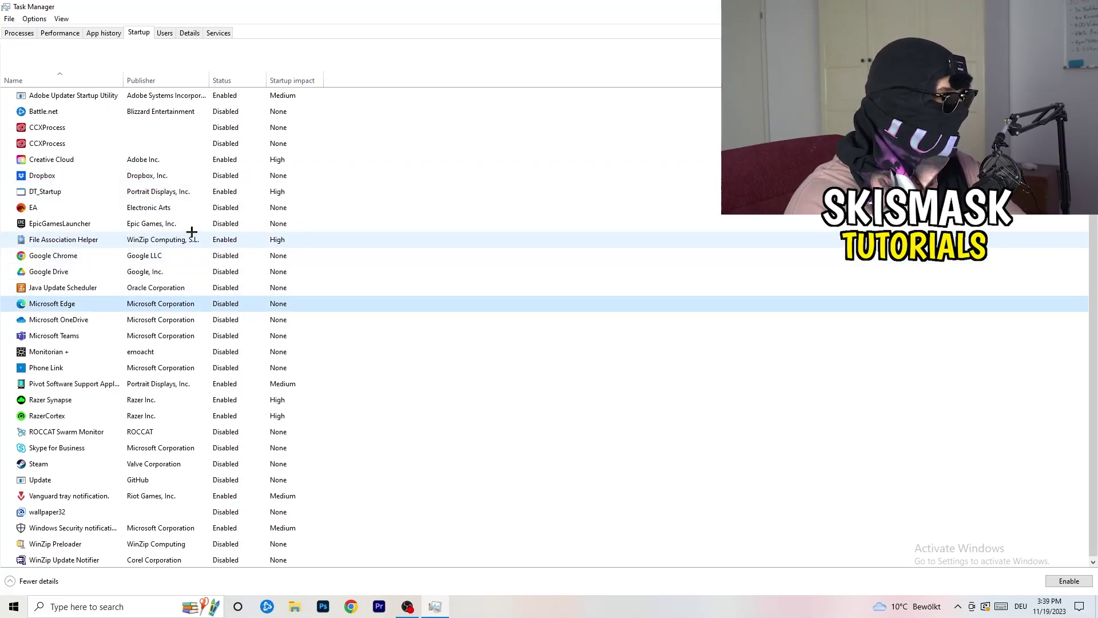
{"action": "right_click", "coordinate": [224, 242]}
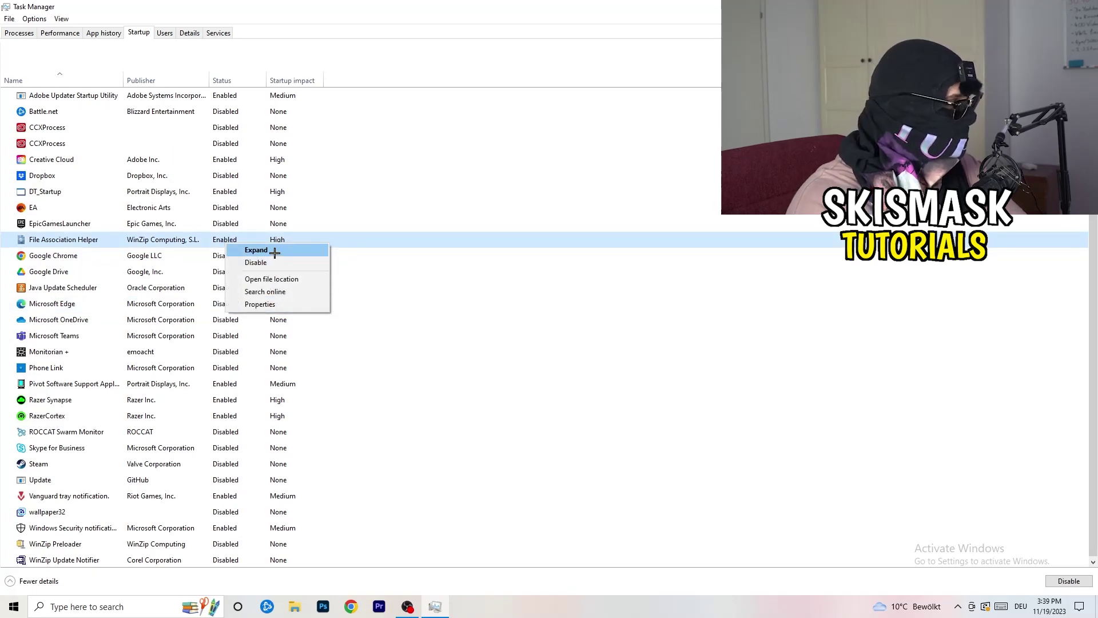
{"action": "left_click", "coordinate": [493, 287]}
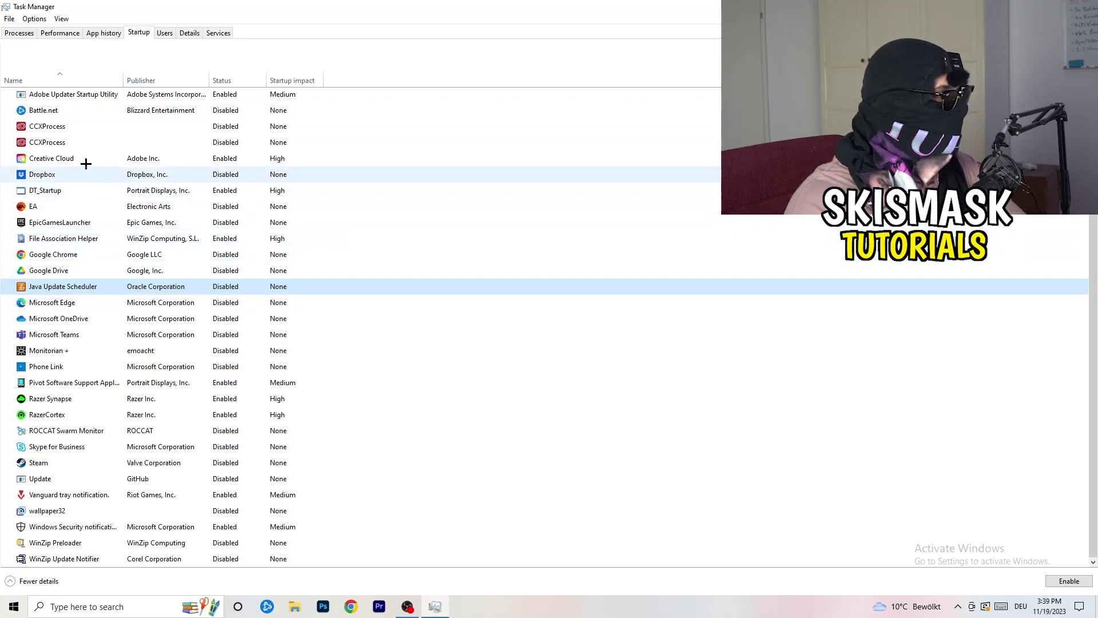
Step: Examine the priority options of the Dropbox crash handler in the detailed process list, and close Task Manager
{"action": "left_click", "coordinate": [64, 34]}
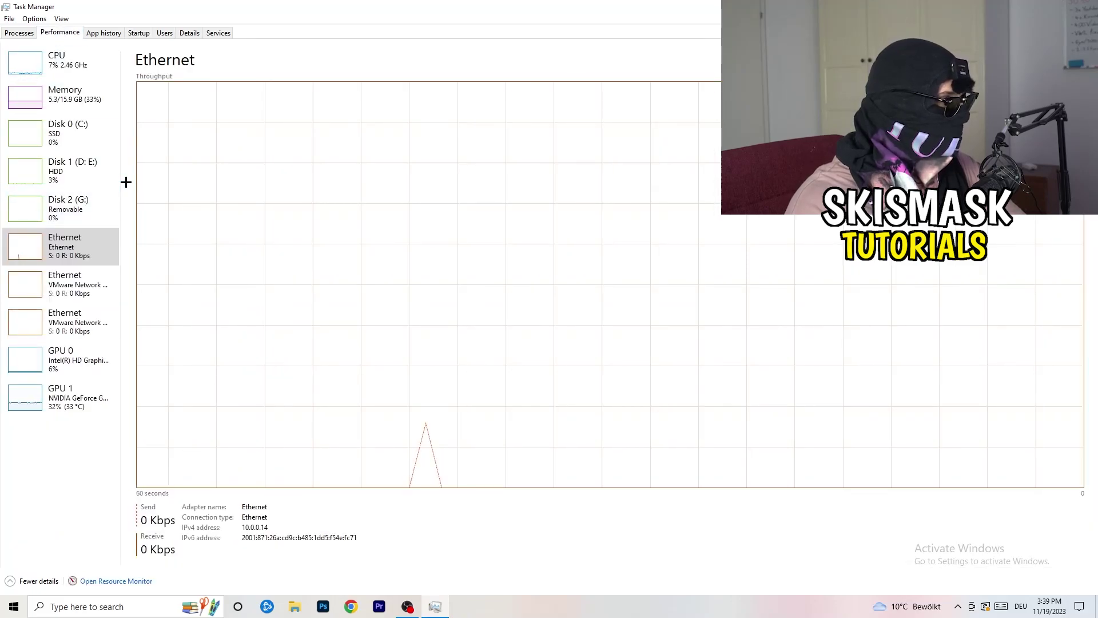
{"action": "left_click", "coordinate": [190, 33]}
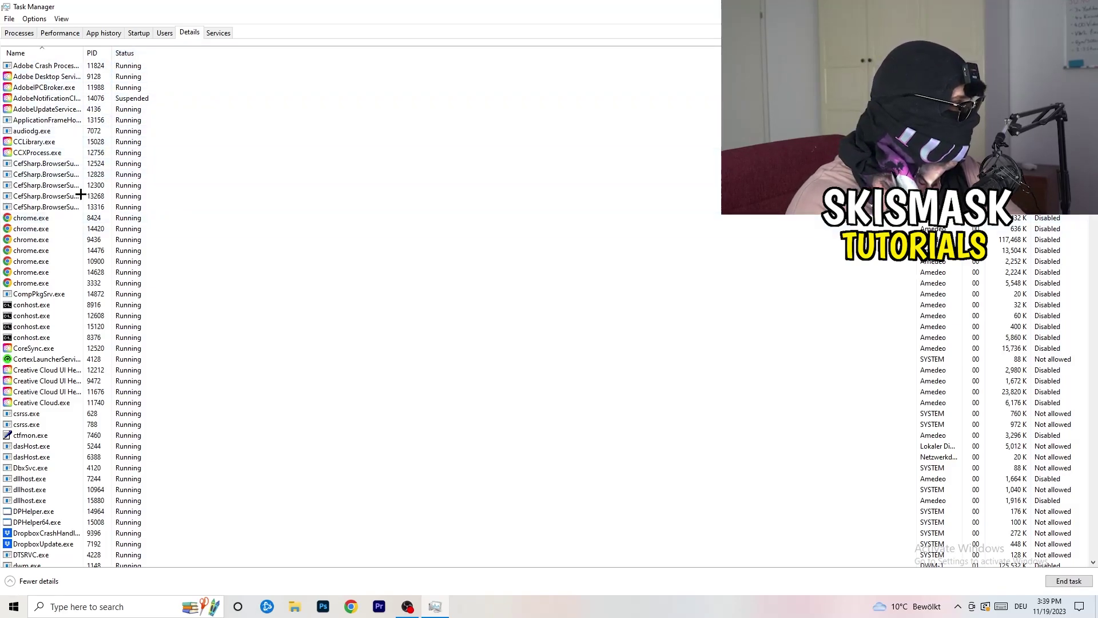
{"action": "scroll", "coordinate": [147, 292], "scroll_direction": "down", "scroll_amount": 6}
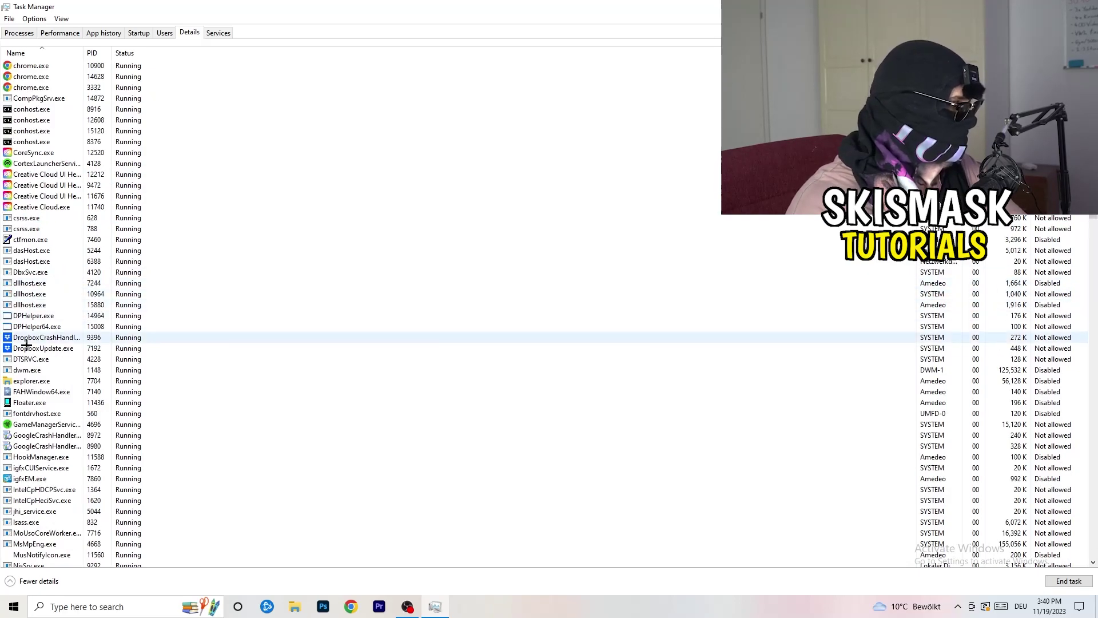
{"action": "right_click", "coordinate": [45, 339]}
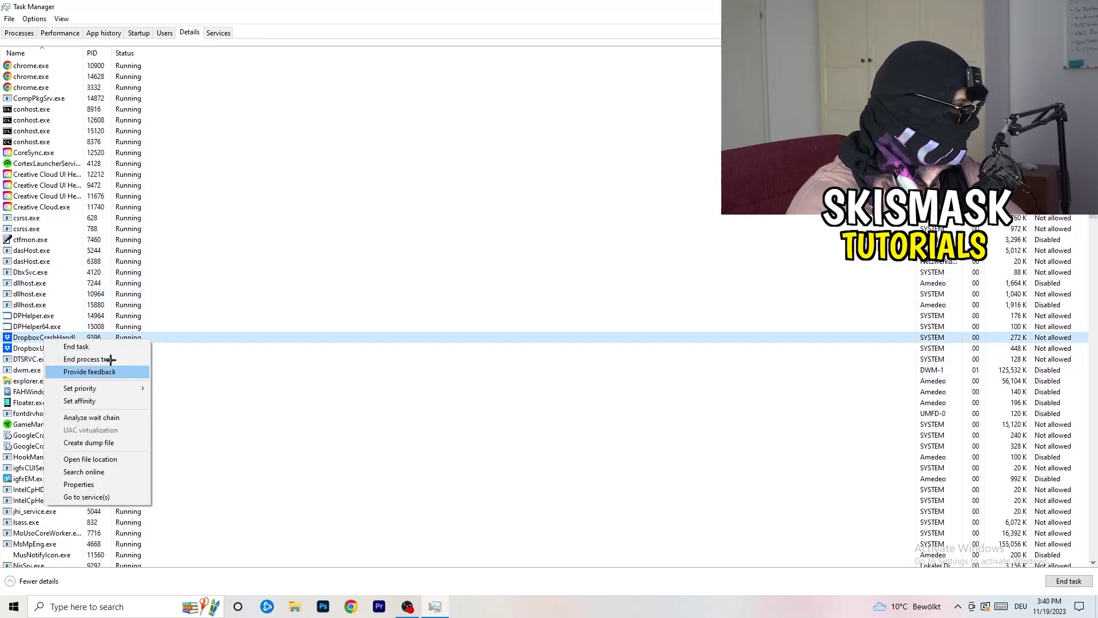
{"action": "right_click", "coordinate": [91, 338]}
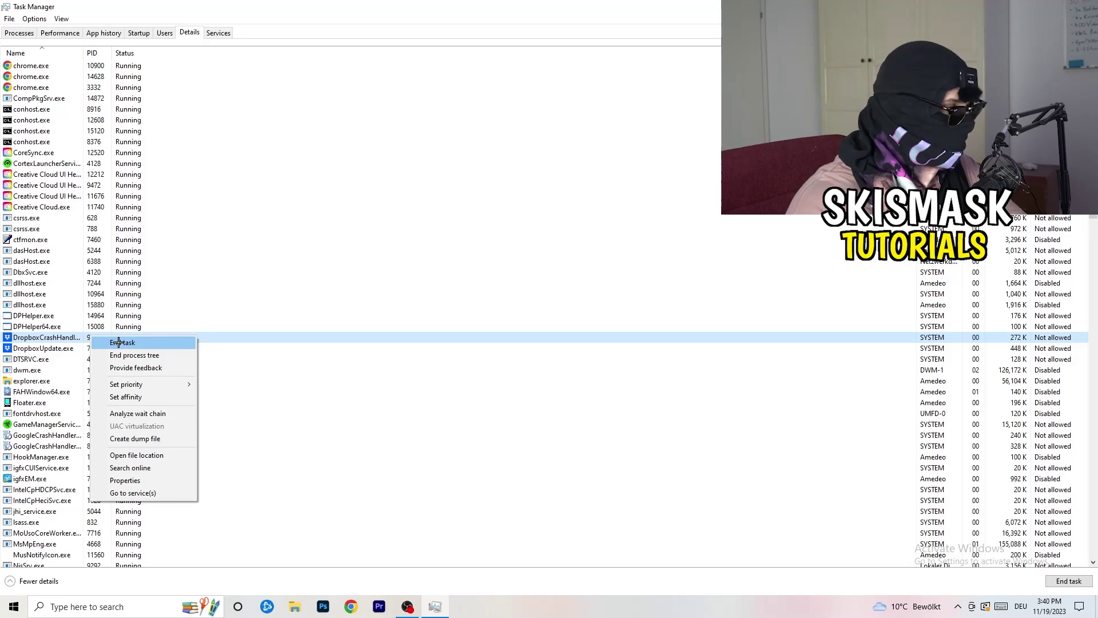
{"action": "left_click", "coordinate": [82, 337]}
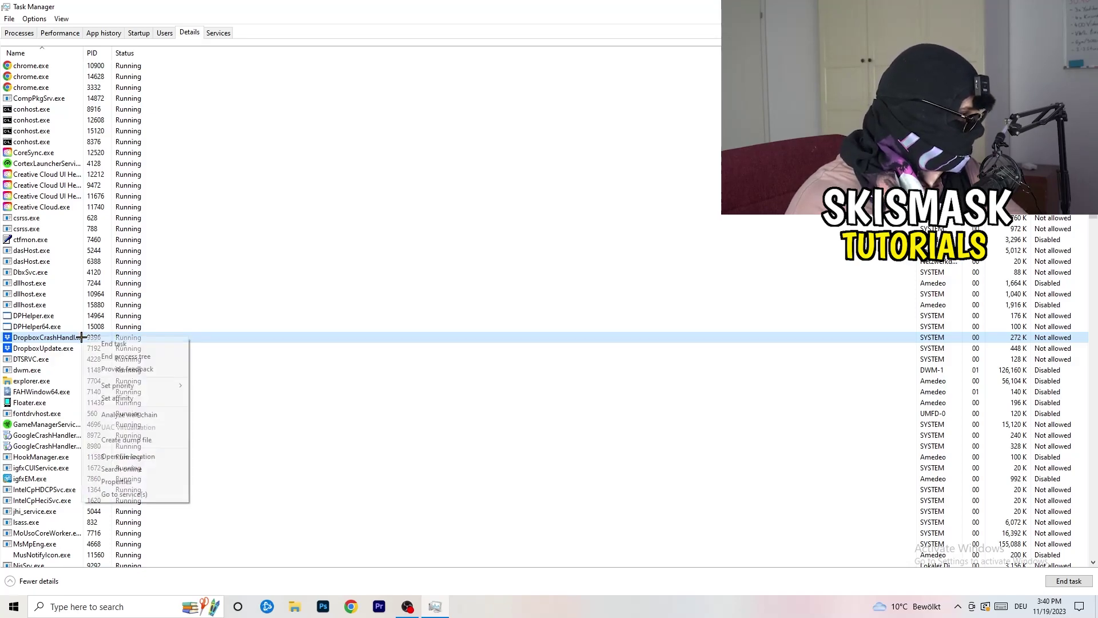
{"action": "mouse_move", "coordinate": [135, 386]}
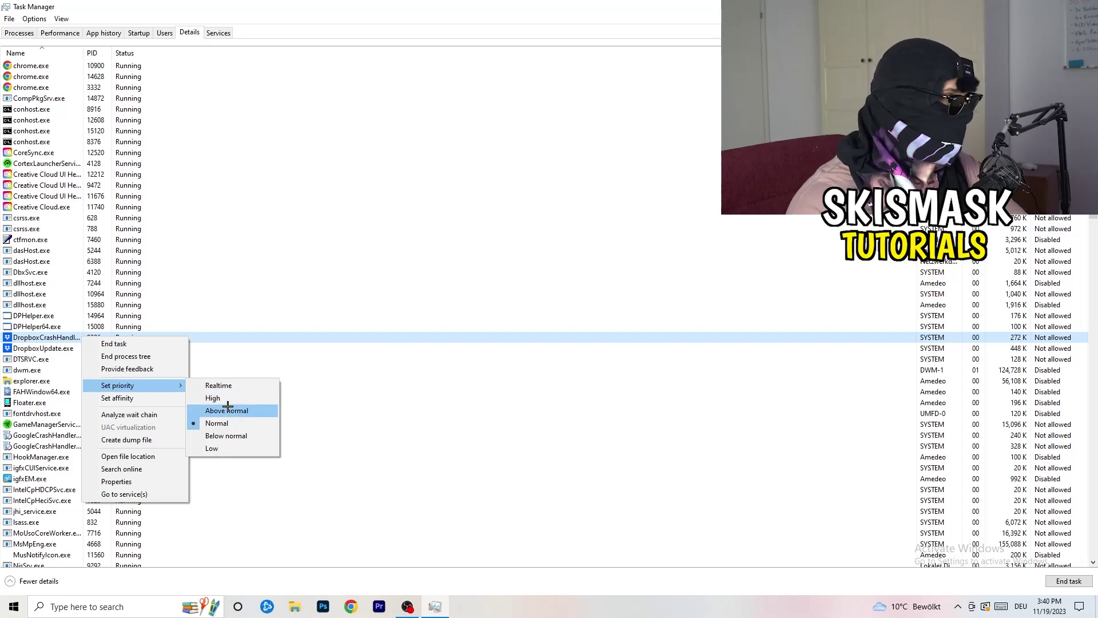
{"action": "left_click", "coordinate": [548, 9]}
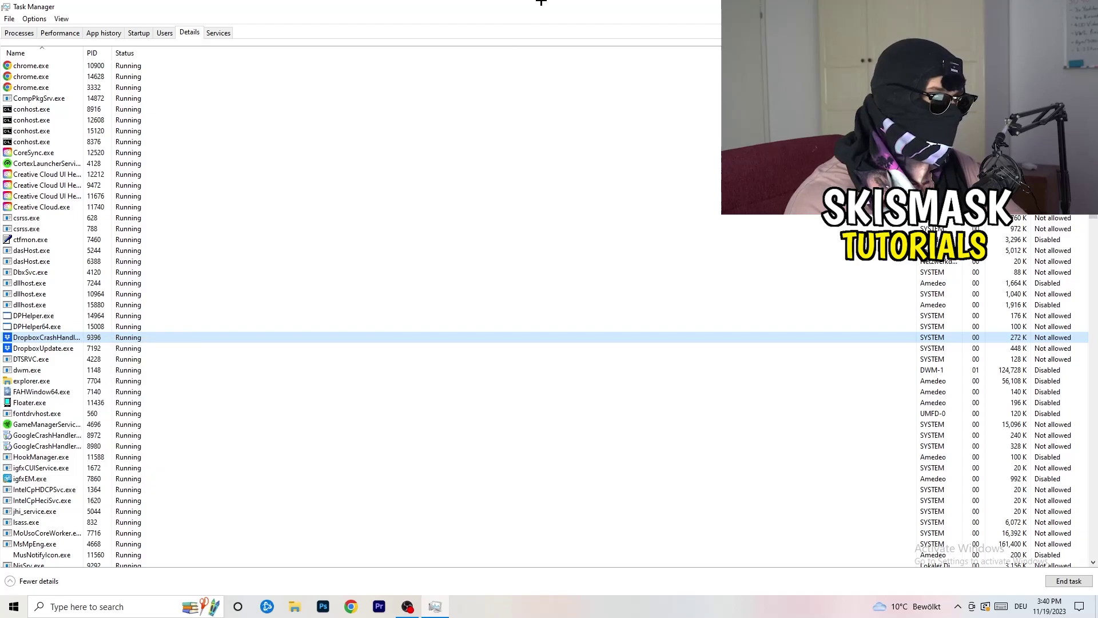
{"action": "key", "text": "alt+F4"}
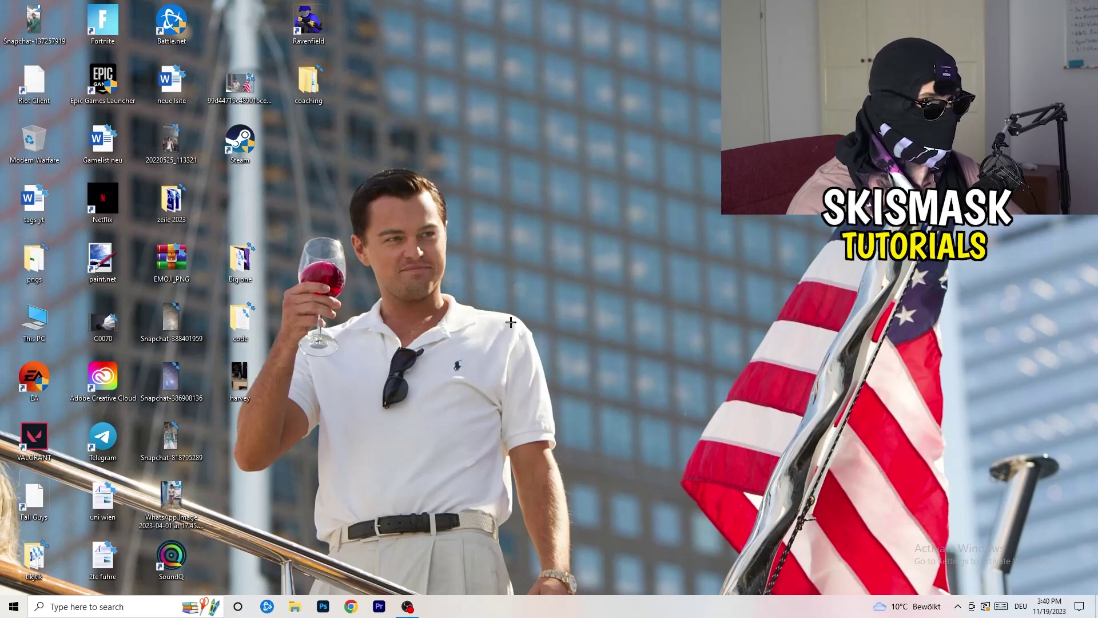
Step: Search Windows for Settings and open the system's Display settings
{"action": "key", "text": "super"}
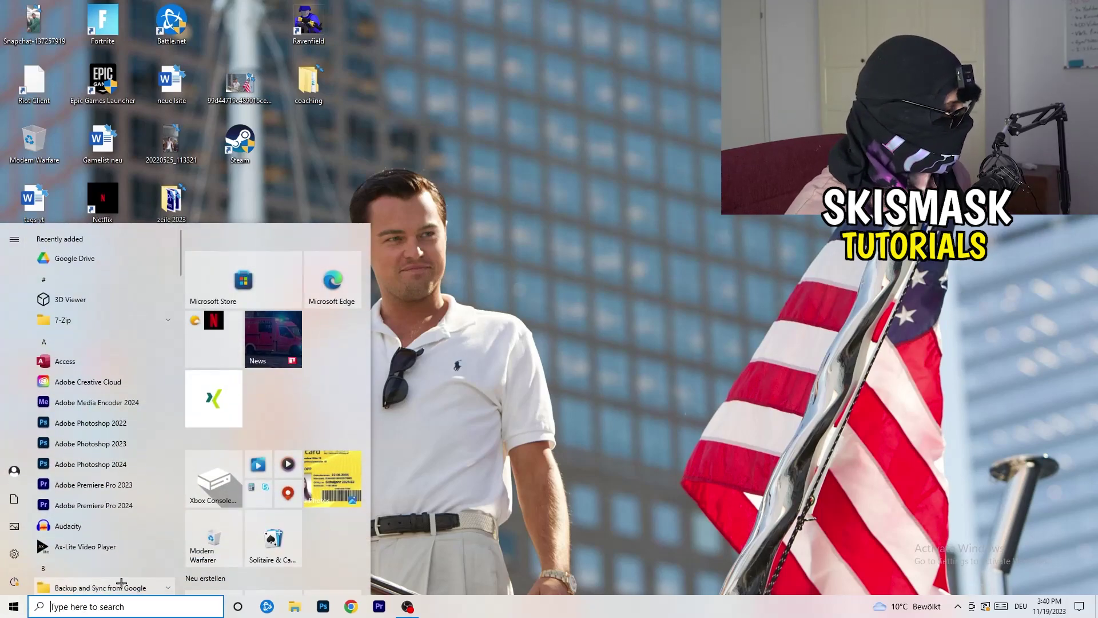
{"action": "type", "text": "sett"}
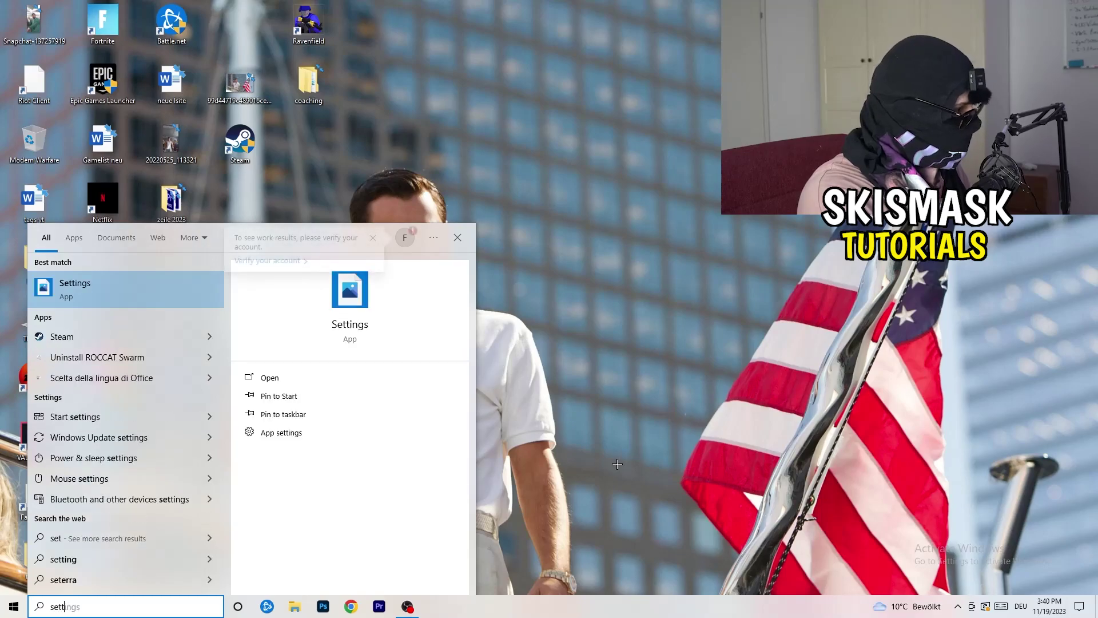
{"action": "key", "text": "Return"}
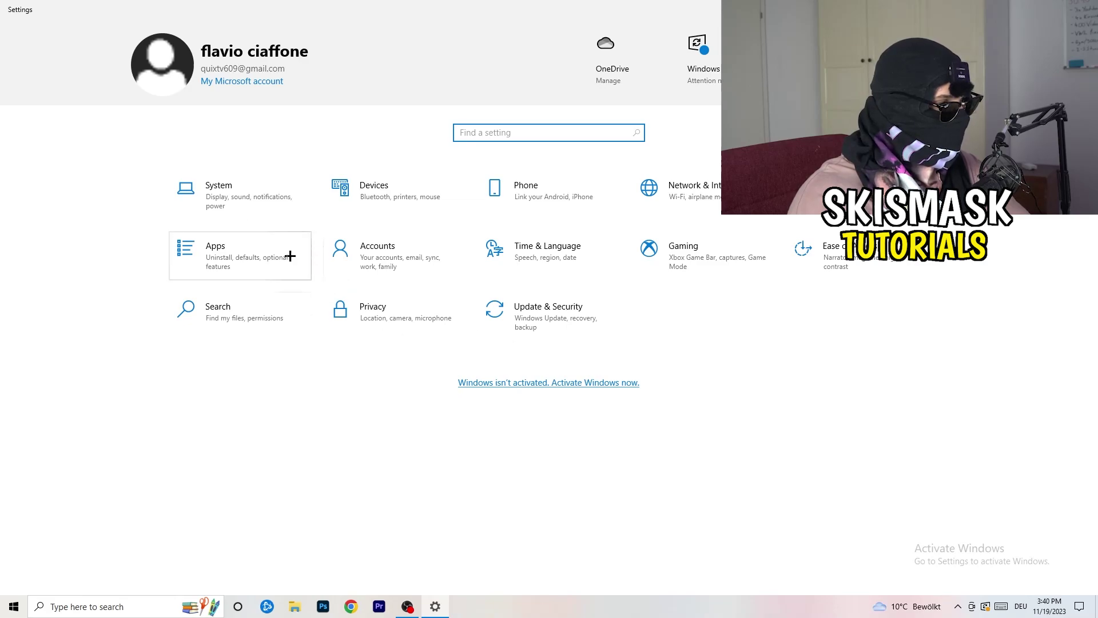
{"action": "left_click", "coordinate": [248, 204]}
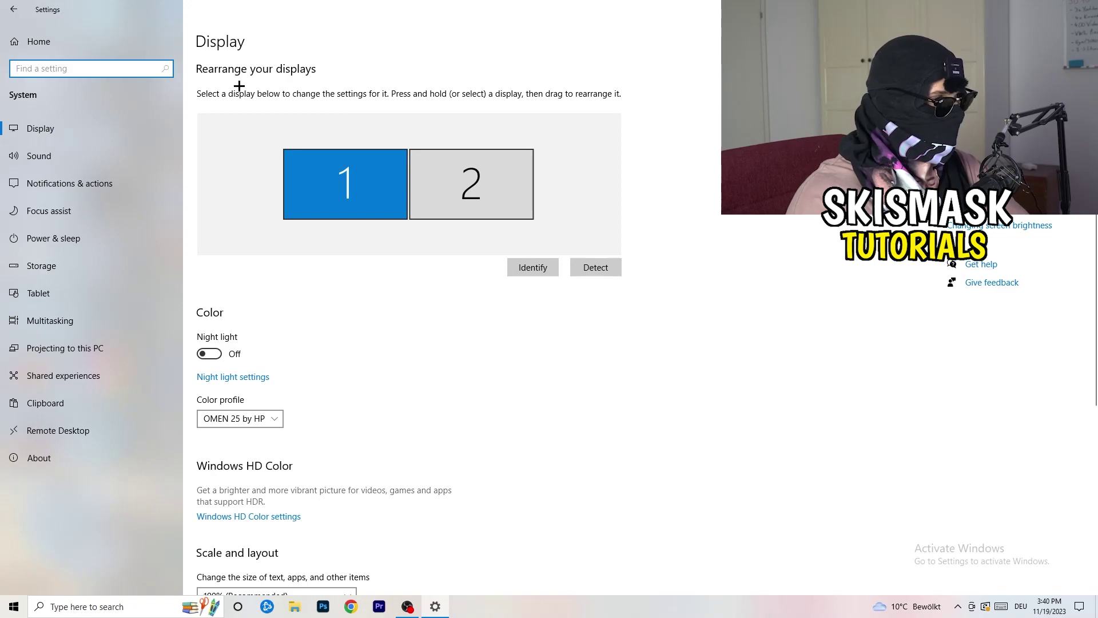
{"action": "left_click", "coordinate": [263, 40]}
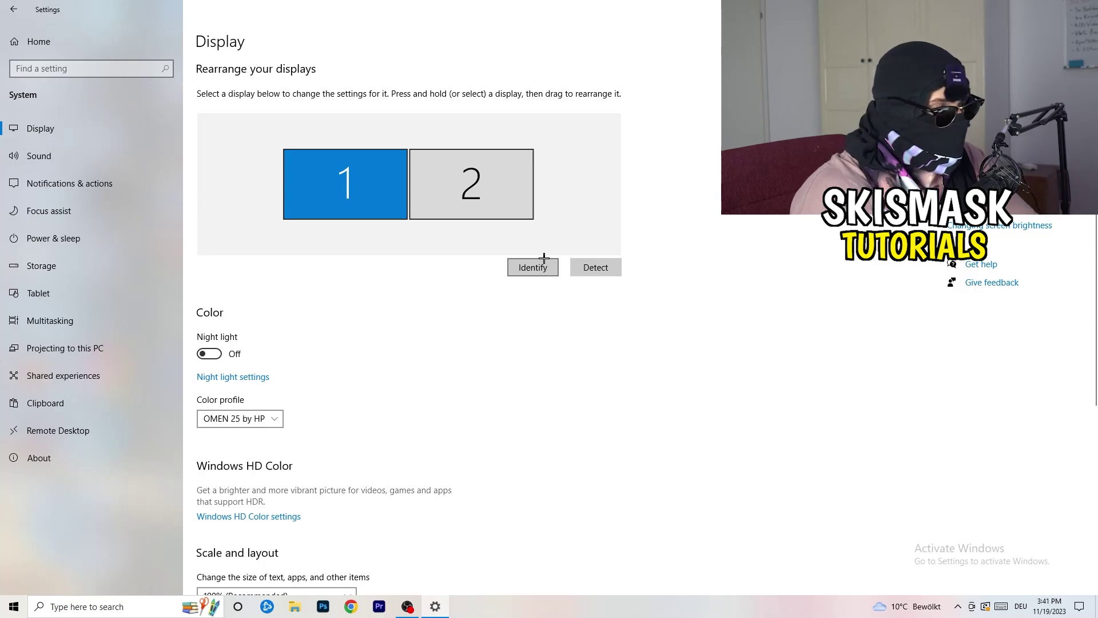
Step: Examine the available text and app scaling options and display resolutions for display 1
{"action": "scroll", "coordinate": [388, 314], "scroll_direction": "down", "scroll_amount": 4}
{"action": "scroll", "coordinate": [388, 314], "scroll_direction": "up", "scroll_amount": 4}
{"action": "scroll", "coordinate": [388, 314], "scroll_direction": "down", "scroll_amount": 4}
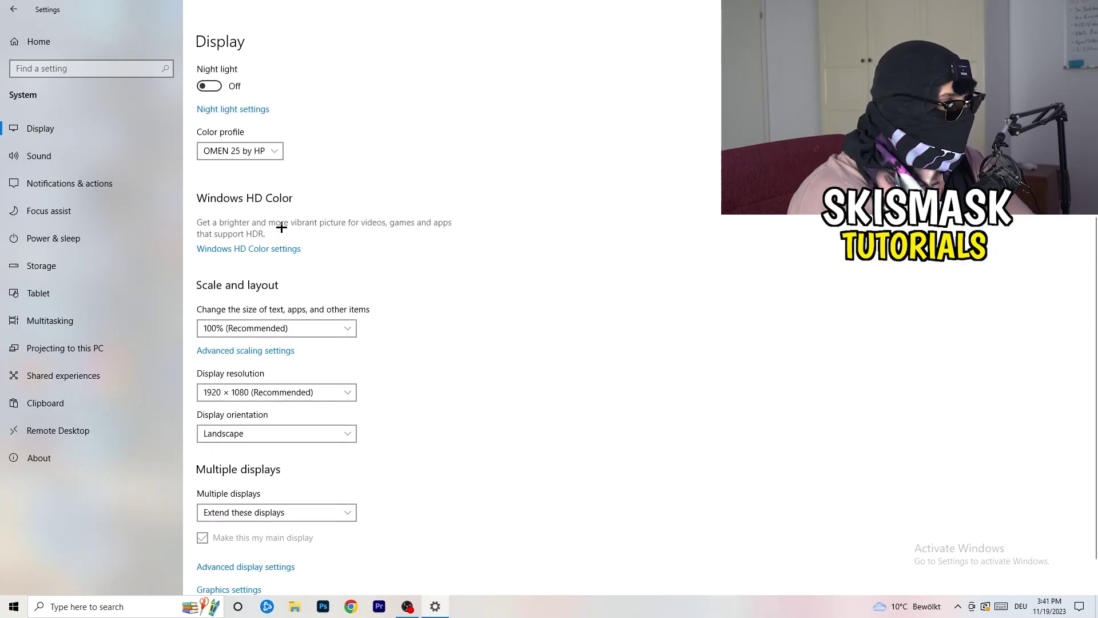
{"action": "left_click", "coordinate": [340, 327]}
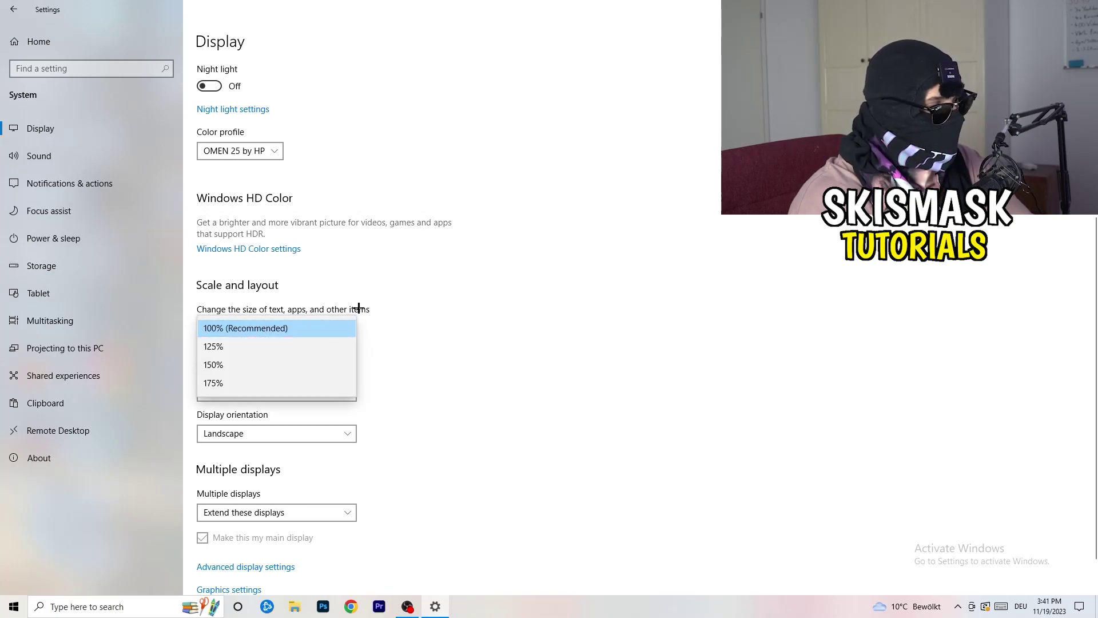
{"action": "left_click", "coordinate": [386, 309]}
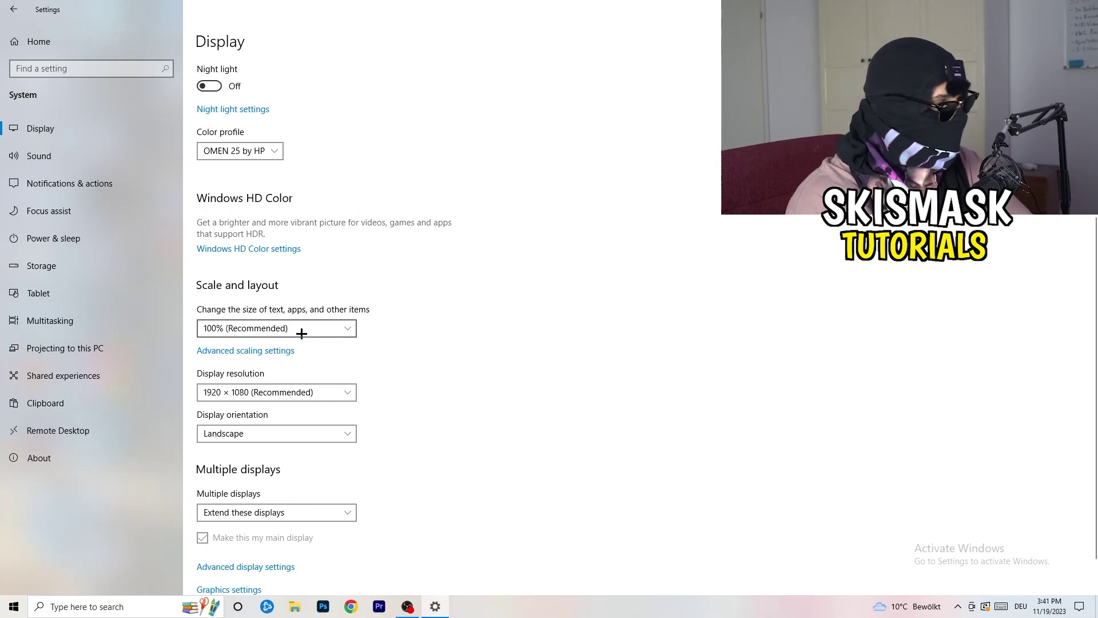
{"action": "scroll", "coordinate": [301, 333], "scroll_direction": "down", "scroll_amount": 1}
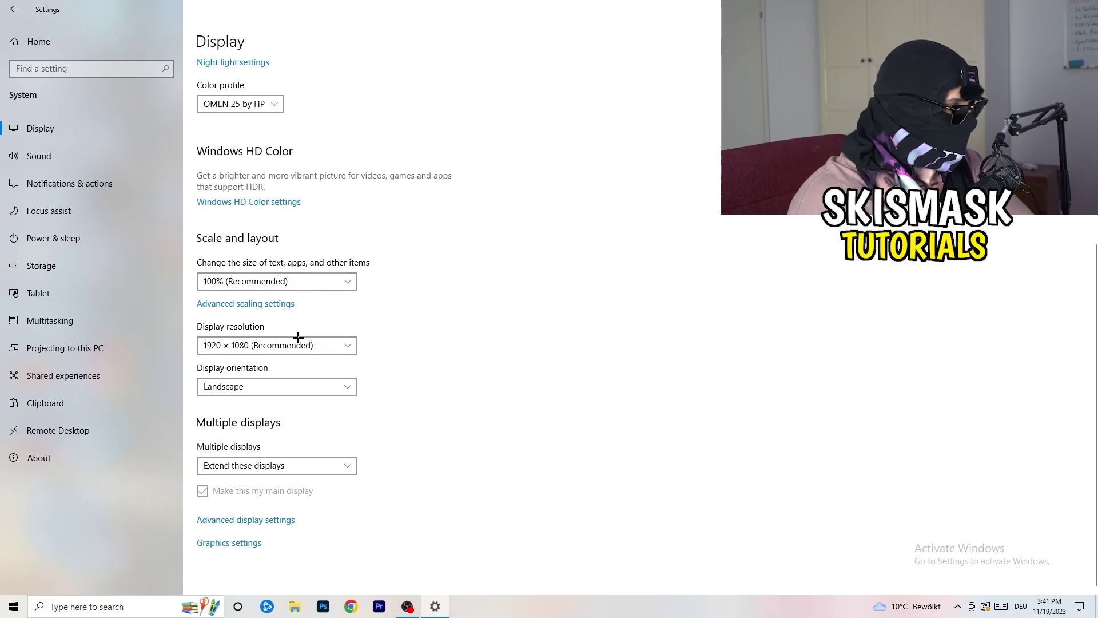
{"action": "key", "text": "alt+Down"}
{"action": "left_click", "coordinate": [509, 275]}
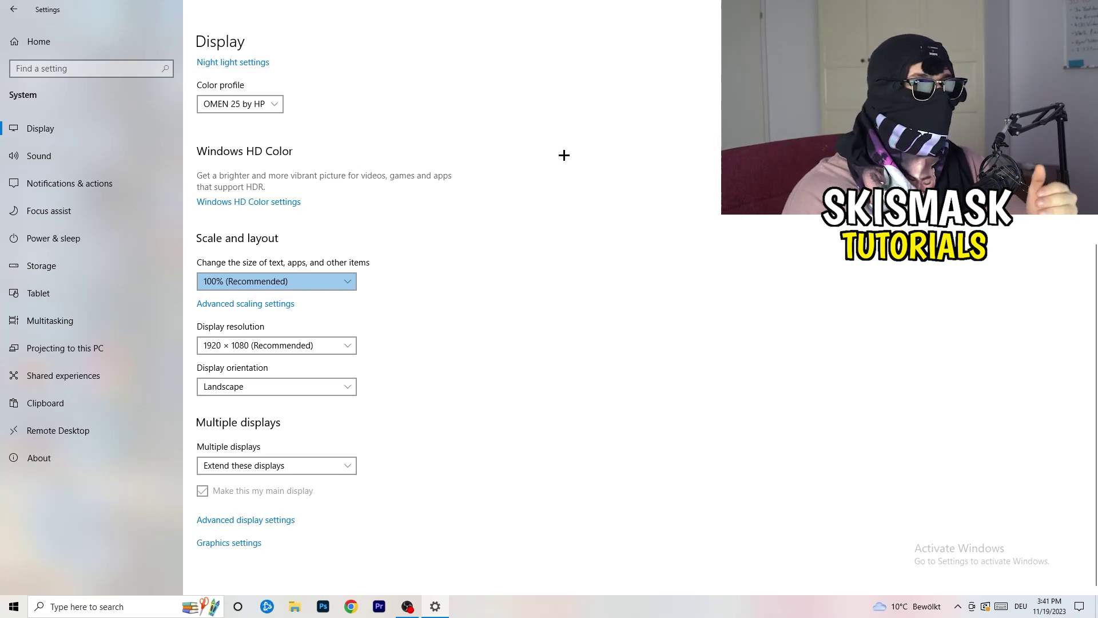
{"action": "left_click", "coordinate": [346, 338]}
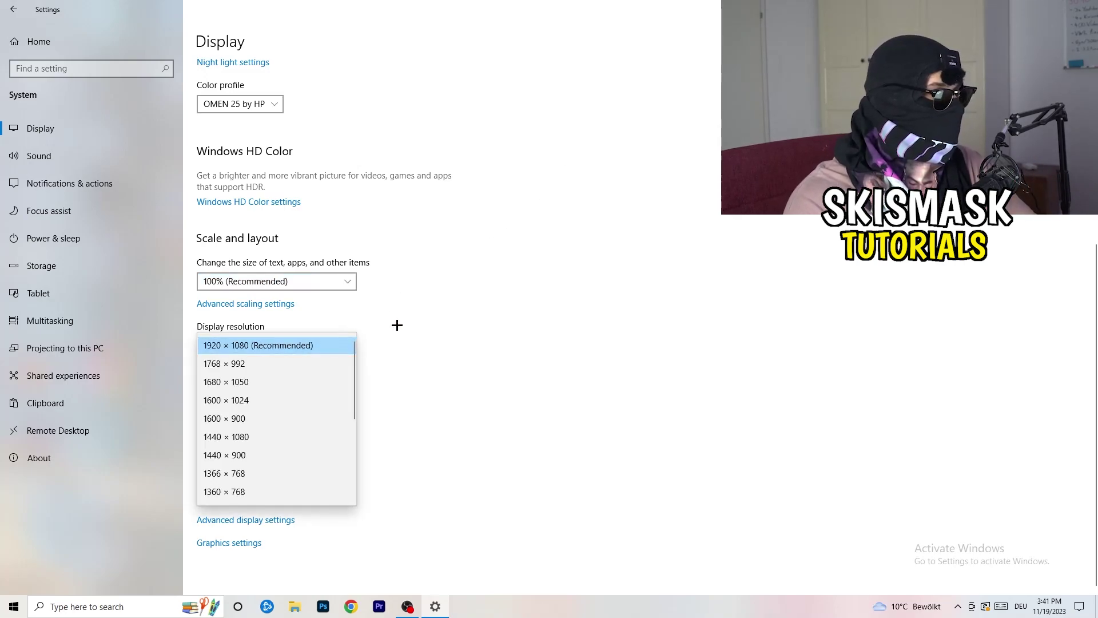
{"action": "left_click", "coordinate": [397, 326]}
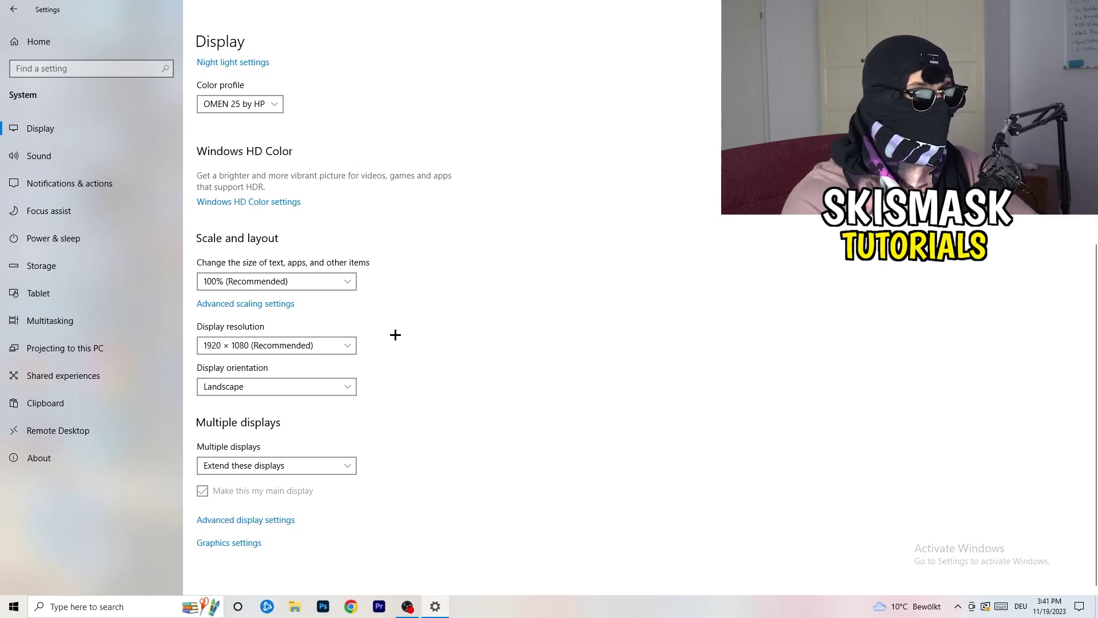
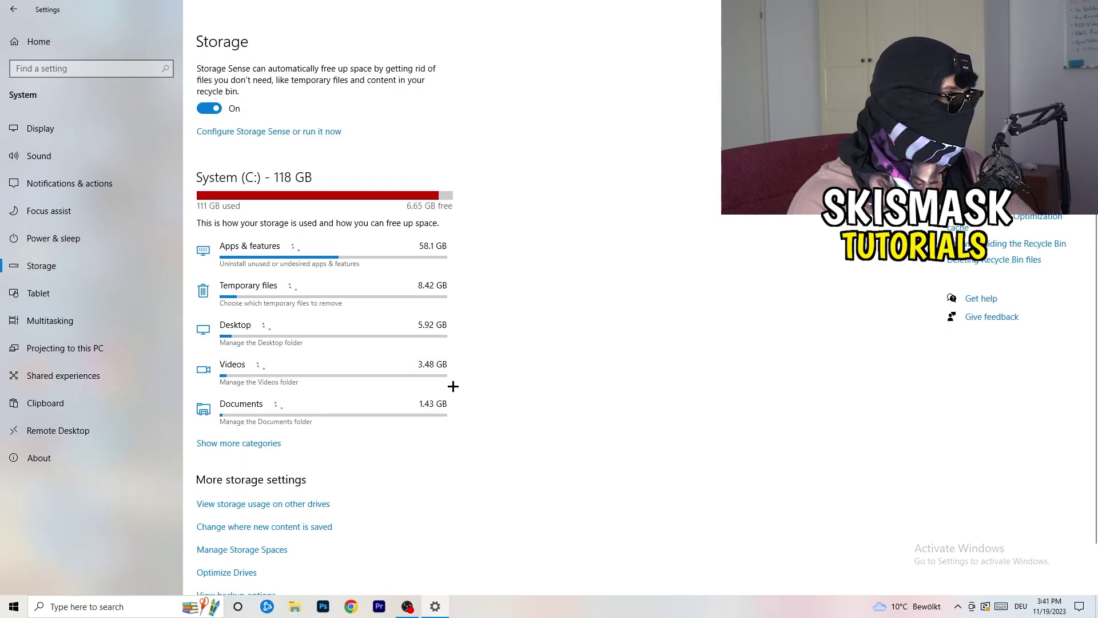
Step: Open the Storage Sense configuration from the system's Storage settings
{"action": "scroll", "coordinate": [474, 371], "scroll_direction": "down", "scroll_amount": 1}
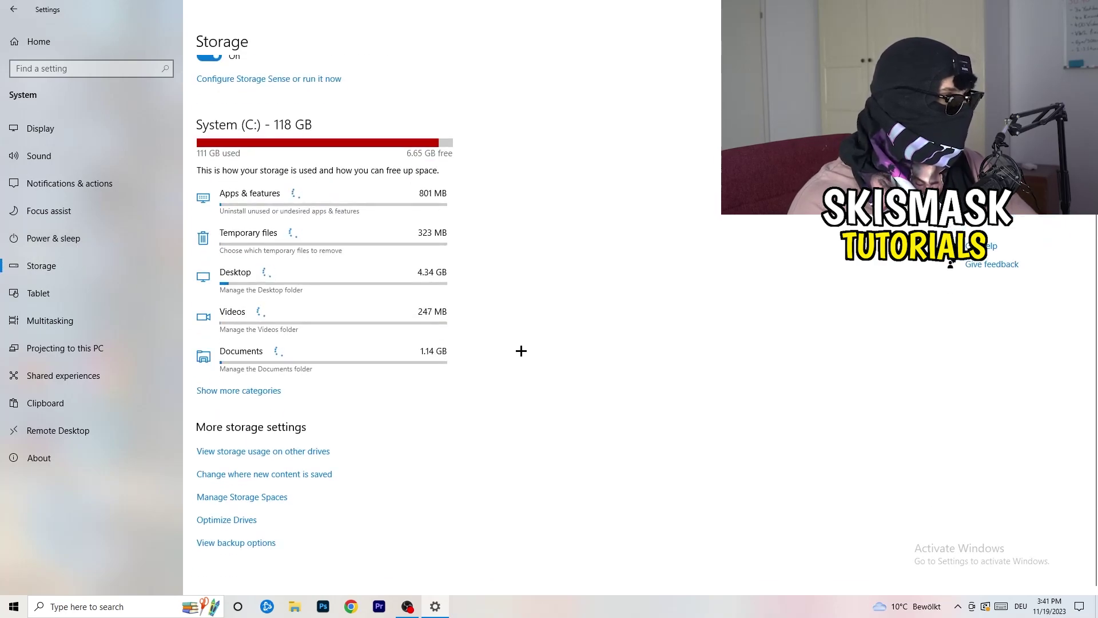
{"action": "scroll", "coordinate": [522, 350], "scroll_direction": "up", "scroll_amount": 1}
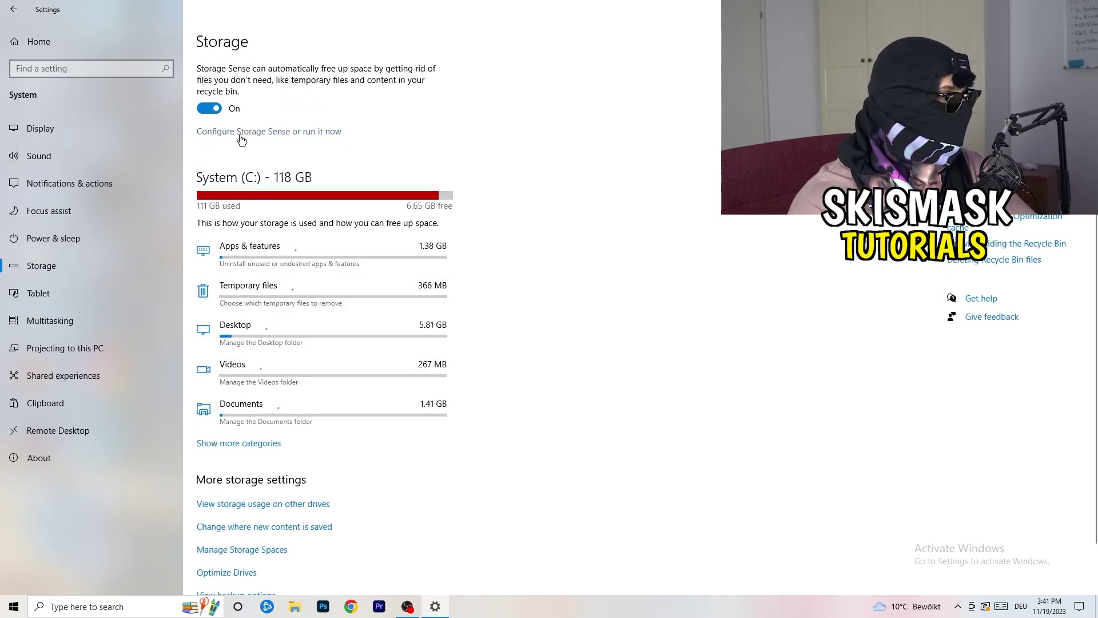
{"action": "left_click", "coordinate": [241, 136]}
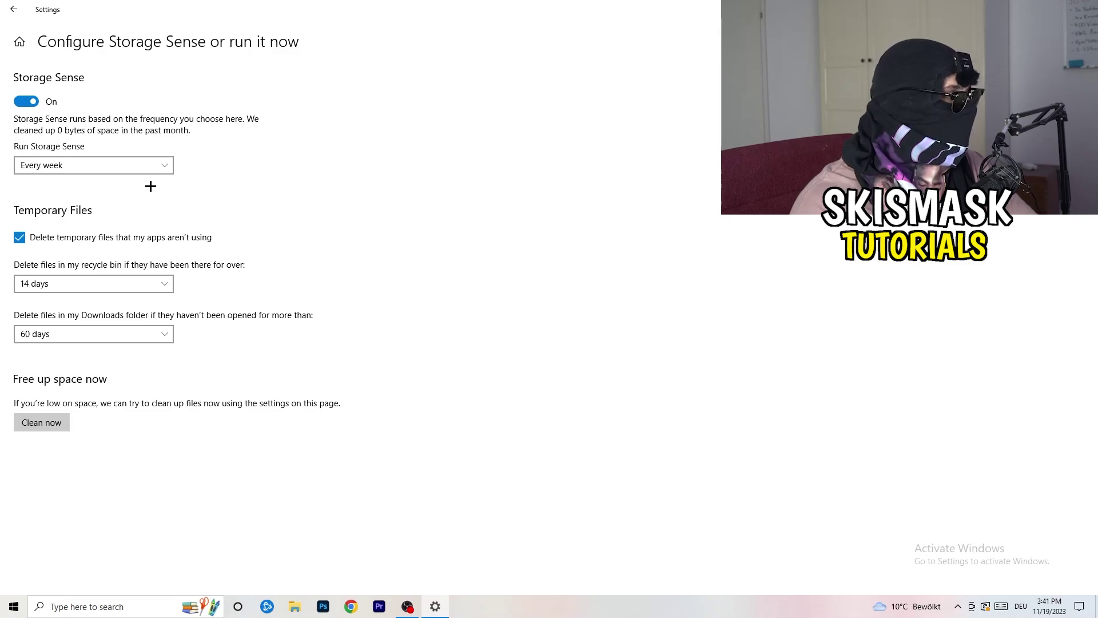
Step: Review the Storage Sense schedule and recycle bin options, turn off deletion of unused temporary files, and return to the Storage settings
{"action": "left_click", "coordinate": [44, 171]}
{"action": "left_click", "coordinate": [54, 164]}
{"action": "left_click", "coordinate": [64, 248]}
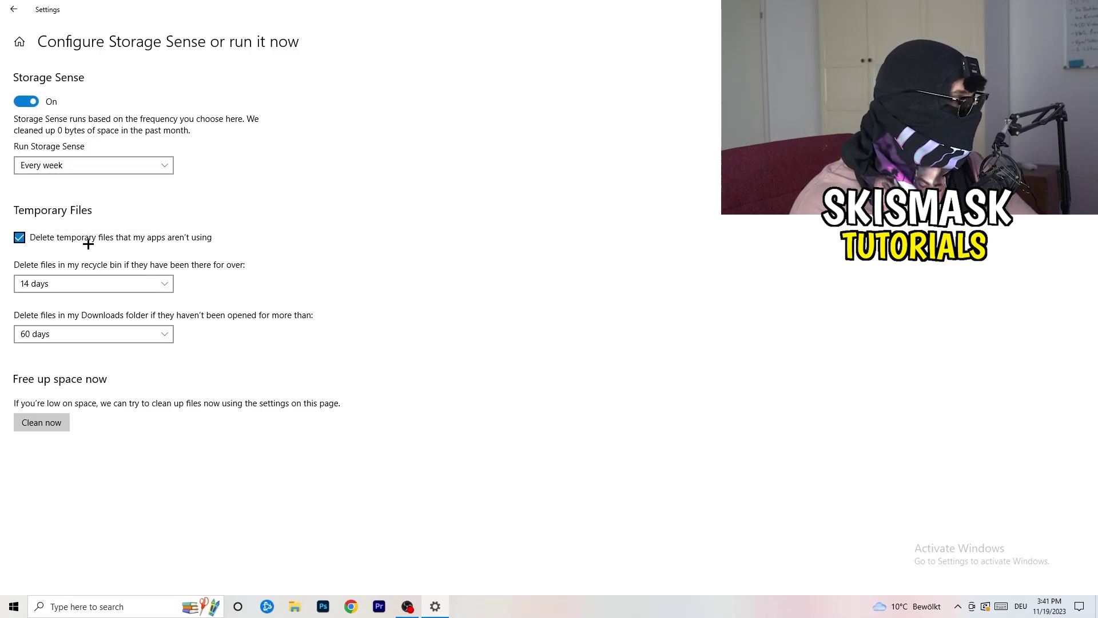
{"action": "left_click", "coordinate": [96, 285]}
{"action": "left_click", "coordinate": [76, 282]}
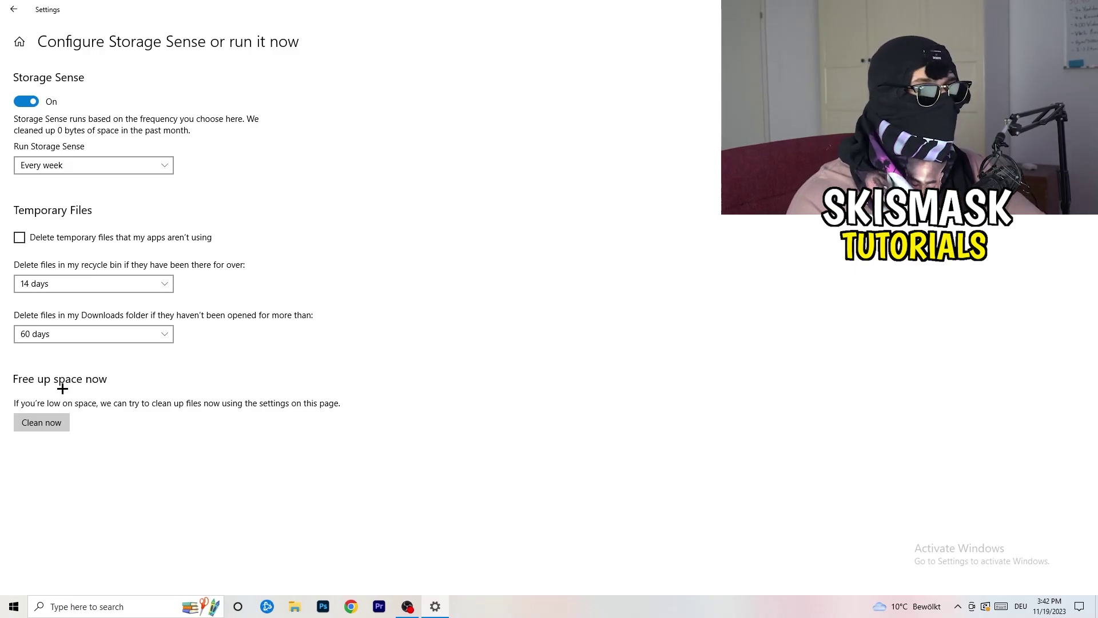
{"action": "left_click", "coordinate": [12, 9]}
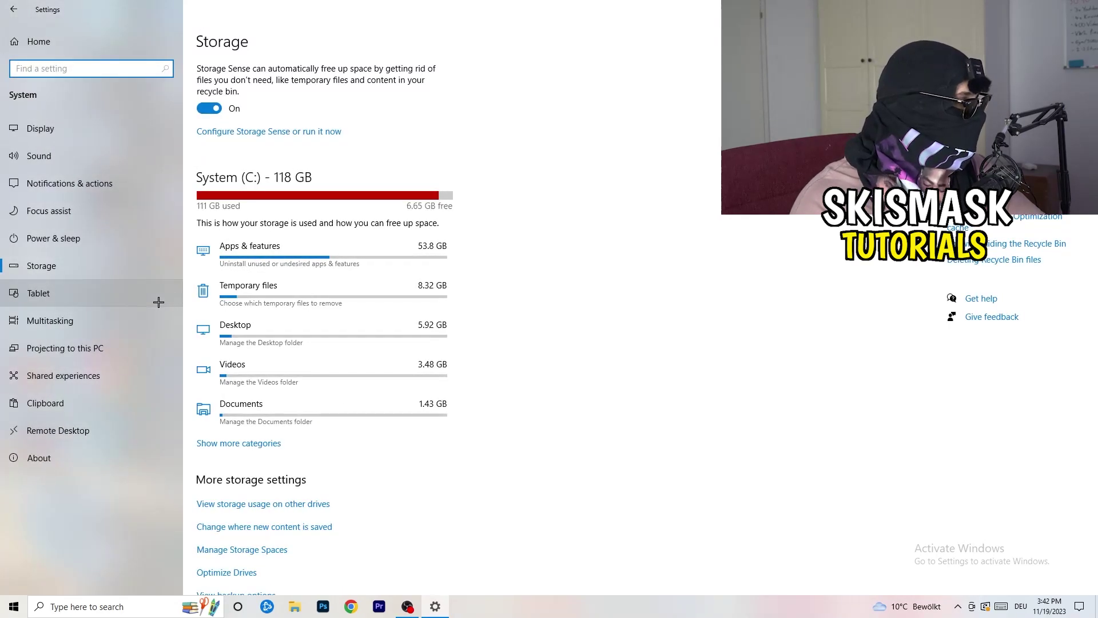
Step: Examine the preferred and additional power plans reached from the Power & sleep settings, and close Power Options and Settings
{"action": "left_click", "coordinate": [128, 242]}
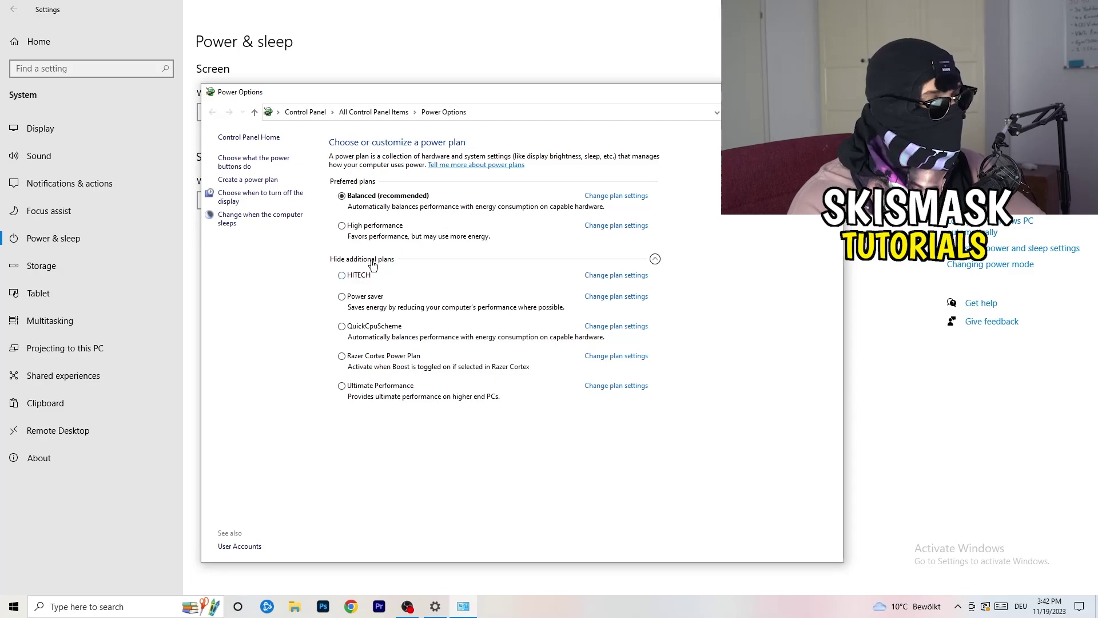
{"action": "left_click", "coordinate": [654, 259]}
{"action": "left_click", "coordinate": [655, 259]}
{"action": "left_click", "coordinate": [655, 259]}
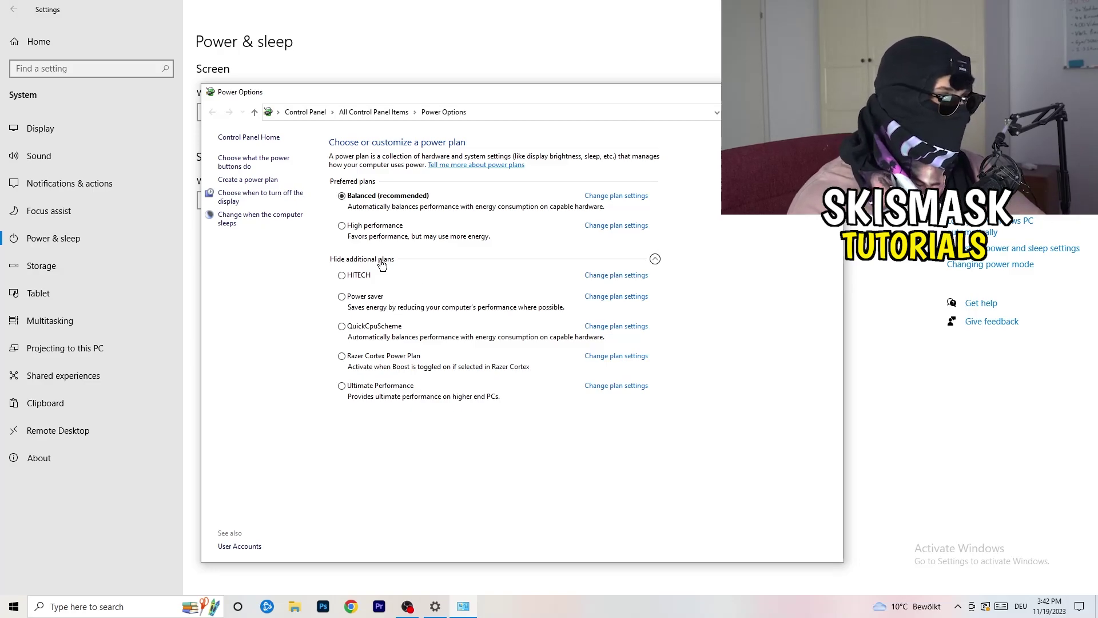
{"action": "key", "text": "alt+F4"}
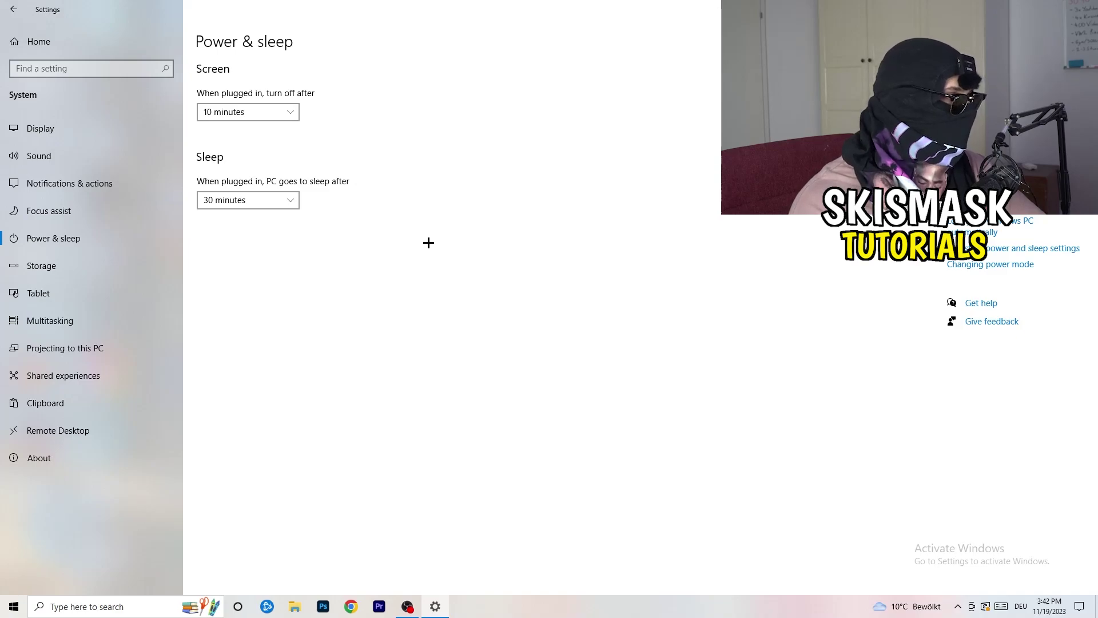
{"action": "key", "text": "alt+F4"}
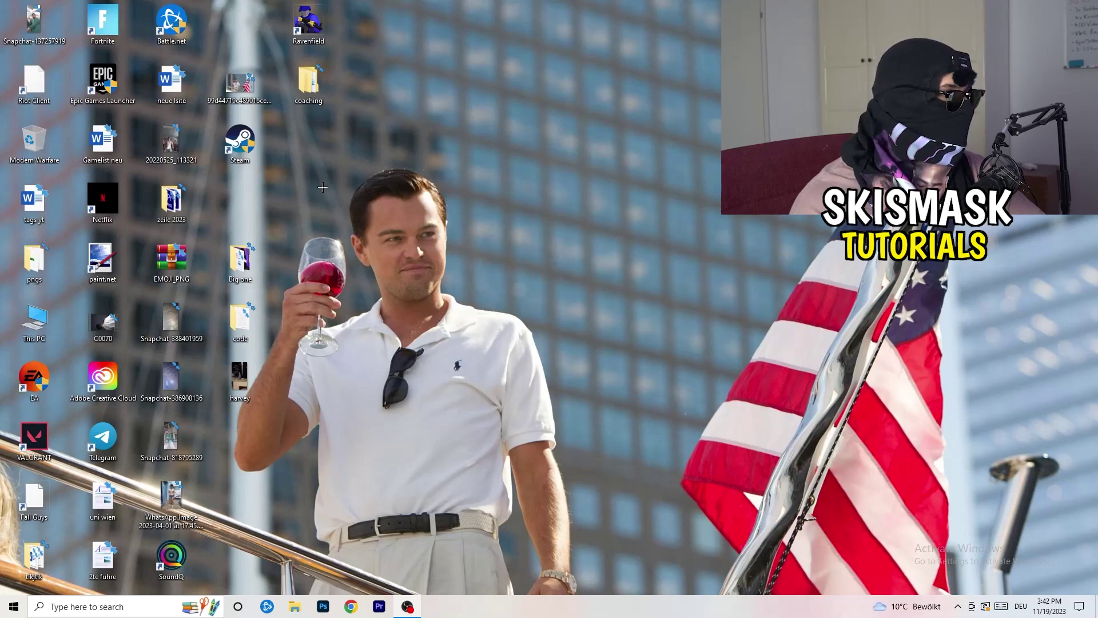
Step: Move the Steam shortcut to an empty area of the desktop and open its compatibility properties
{"action": "left_click_drag", "start_coordinate": [240, 143], "coordinate": [558, 206]}
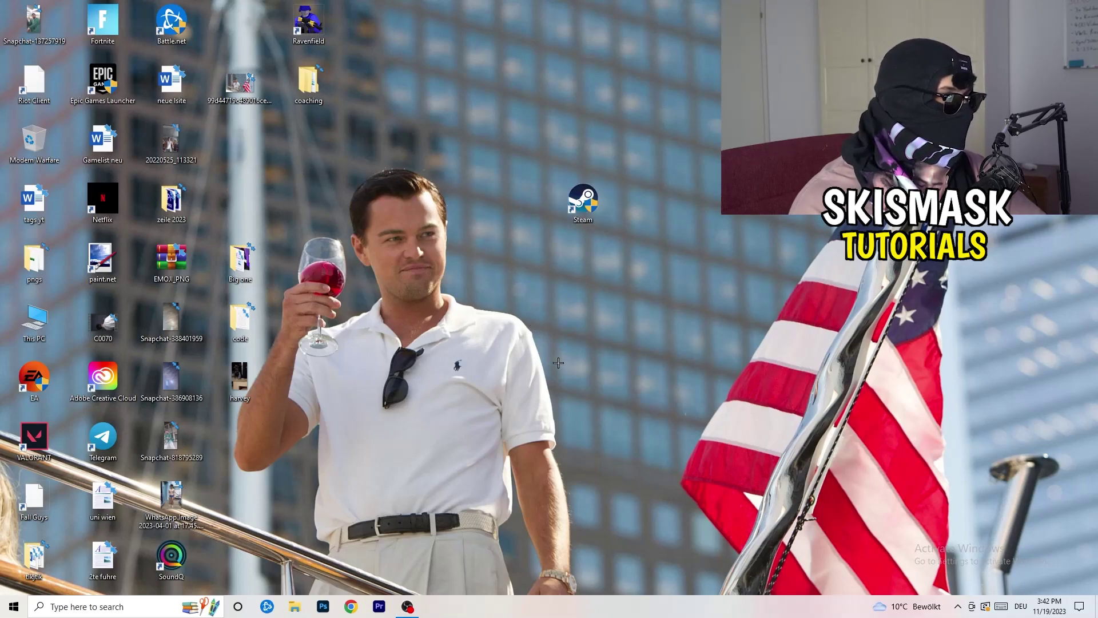
{"action": "right_click", "coordinate": [574, 204]}
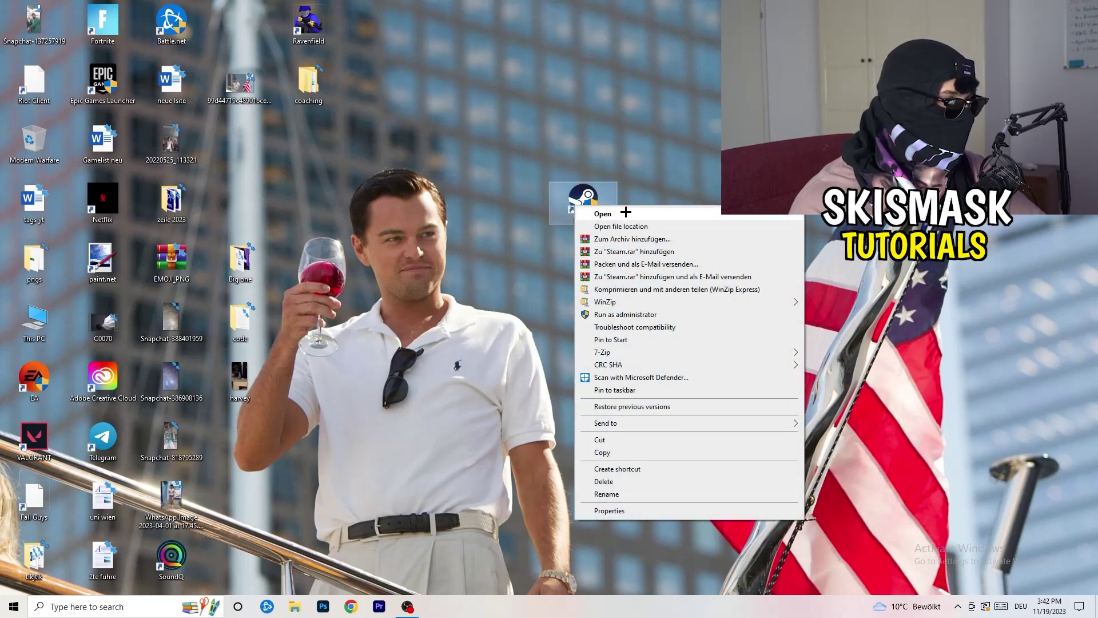
{"action": "left_click", "coordinate": [628, 511]}
{"action": "left_click_drag", "start_coordinate": [653, 219], "coordinate": [534, 163]}
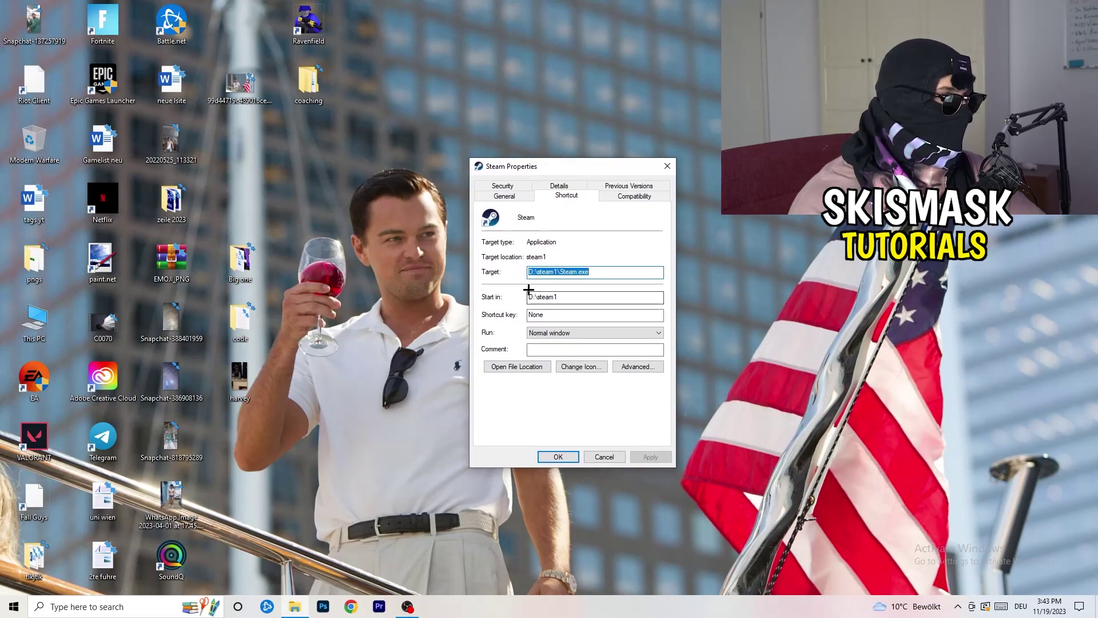
{"action": "left_click", "coordinate": [646, 199]}
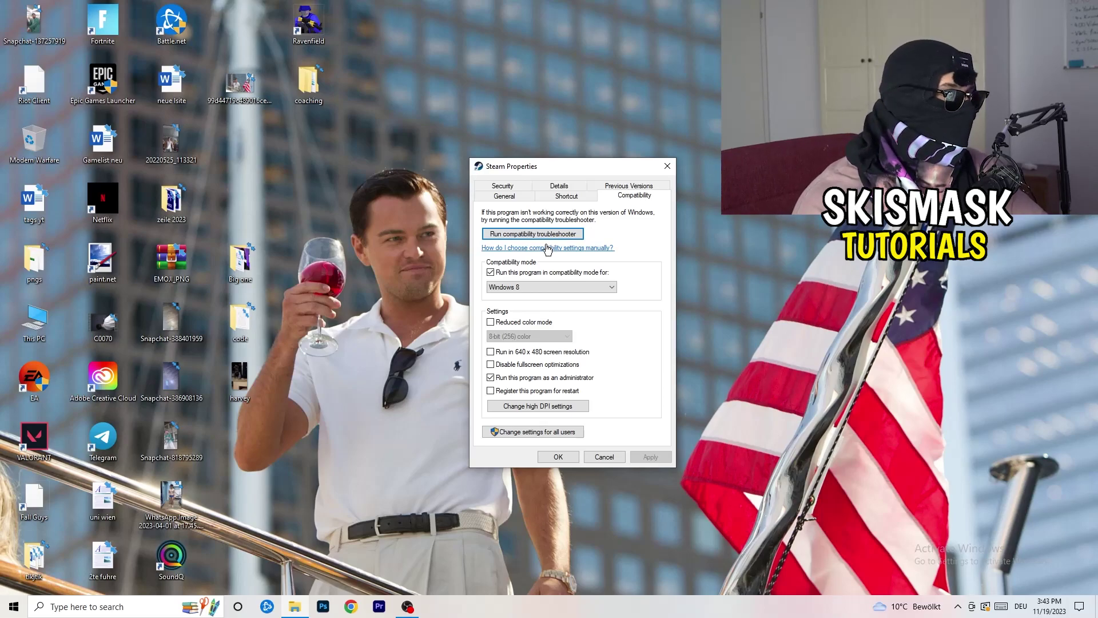
Step: Turn Steam's compatibility mode off and back on for Windows 8, then apply the properties and close them
{"action": "left_click", "coordinate": [602, 272]}
{"action": "left_click", "coordinate": [503, 273]}
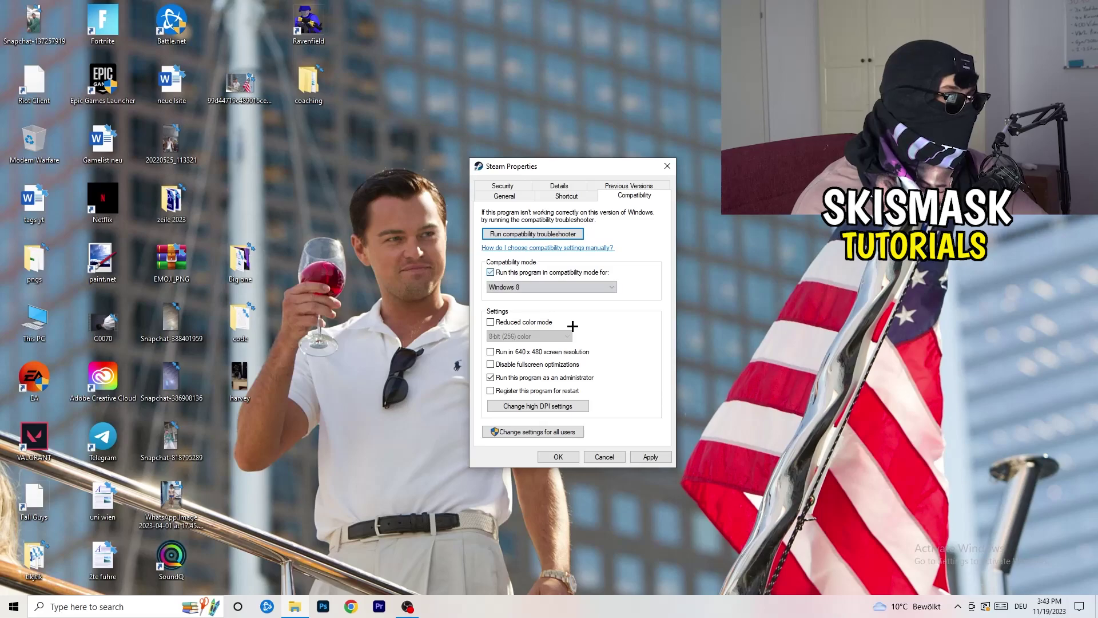
{"action": "left_click", "coordinate": [540, 287]}
{"action": "left_click", "coordinate": [652, 250]}
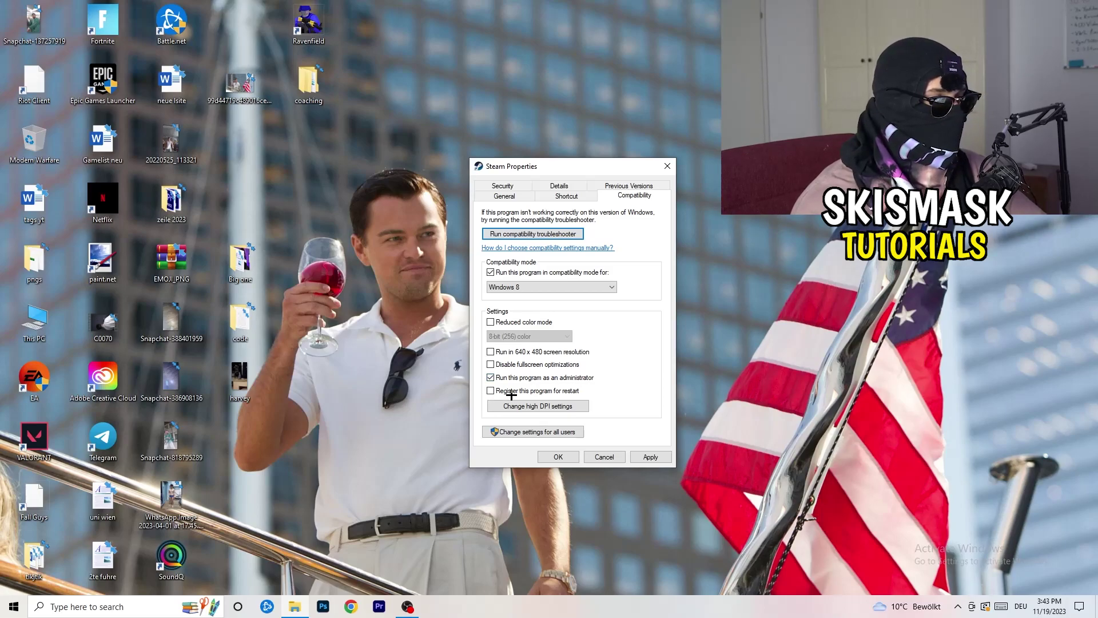
{"action": "left_click", "coordinate": [644, 457]}
{"action": "left_click", "coordinate": [560, 456]}
Step: Return the Steam shortcut to its original place among the desktop icons
{"action": "left_click_drag", "start_coordinate": [578, 199], "coordinate": [632, 182]}
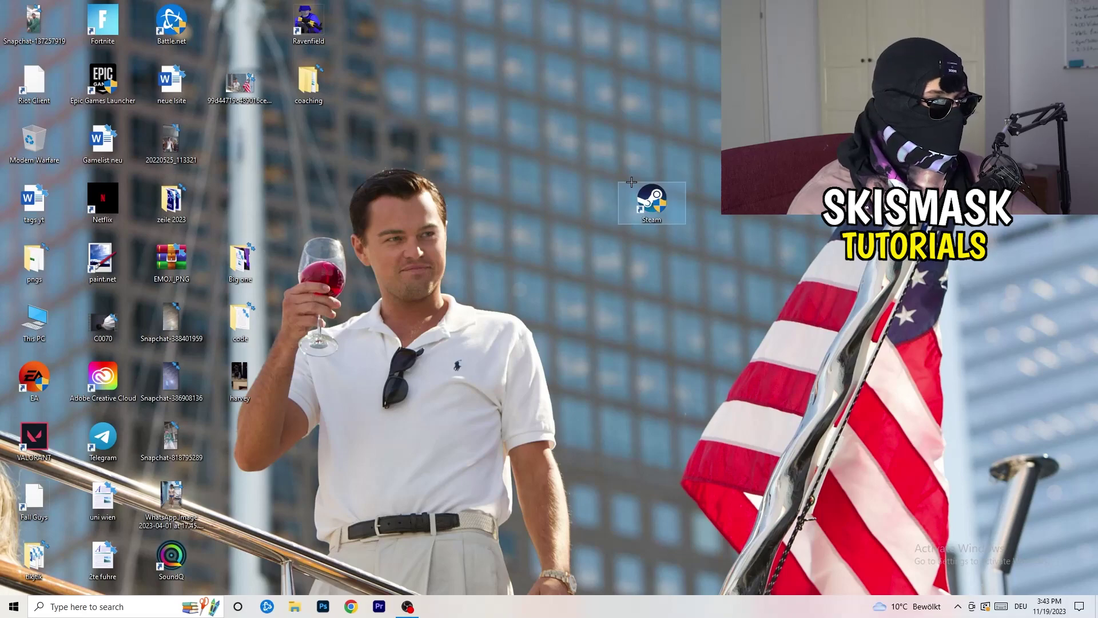
{"action": "left_click", "coordinate": [656, 301]}
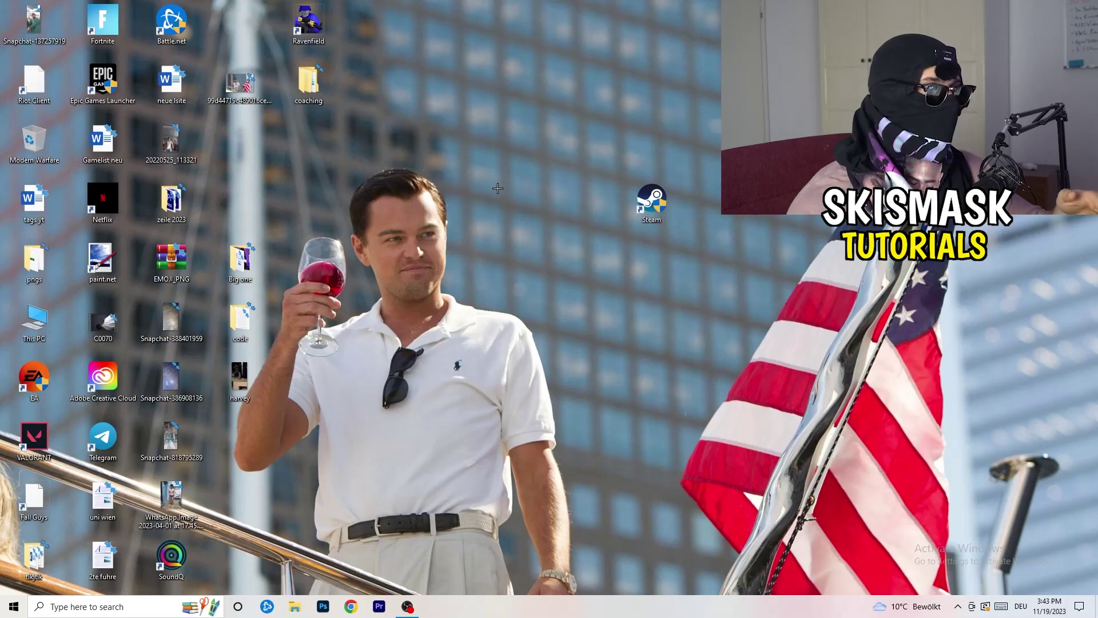
{"action": "right_click", "coordinate": [652, 202]}
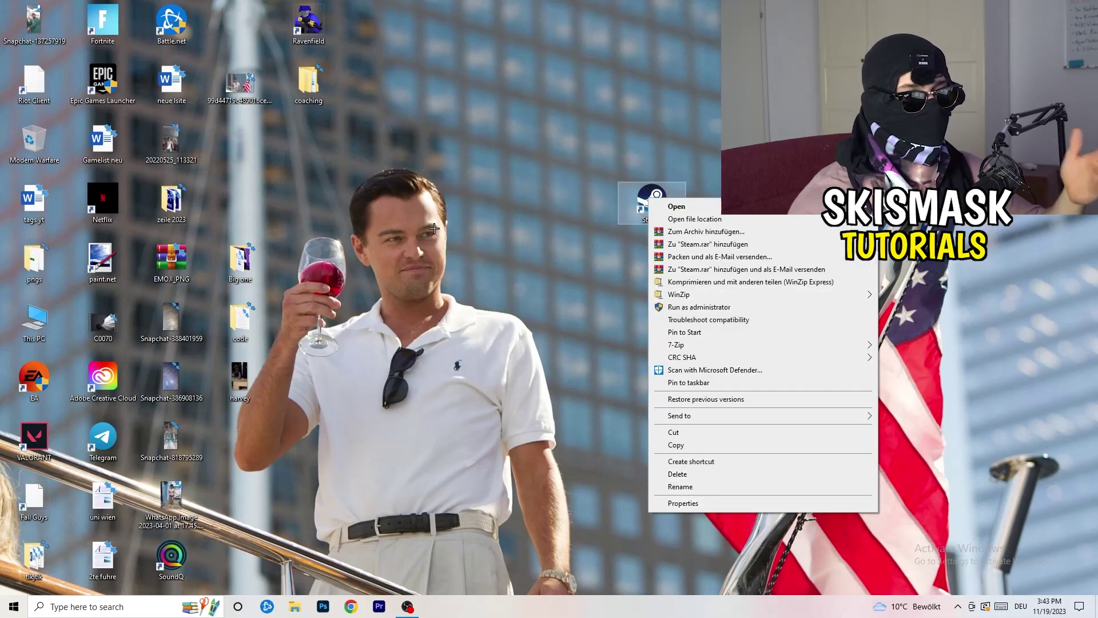
{"action": "left_click", "coordinate": [520, 243]}
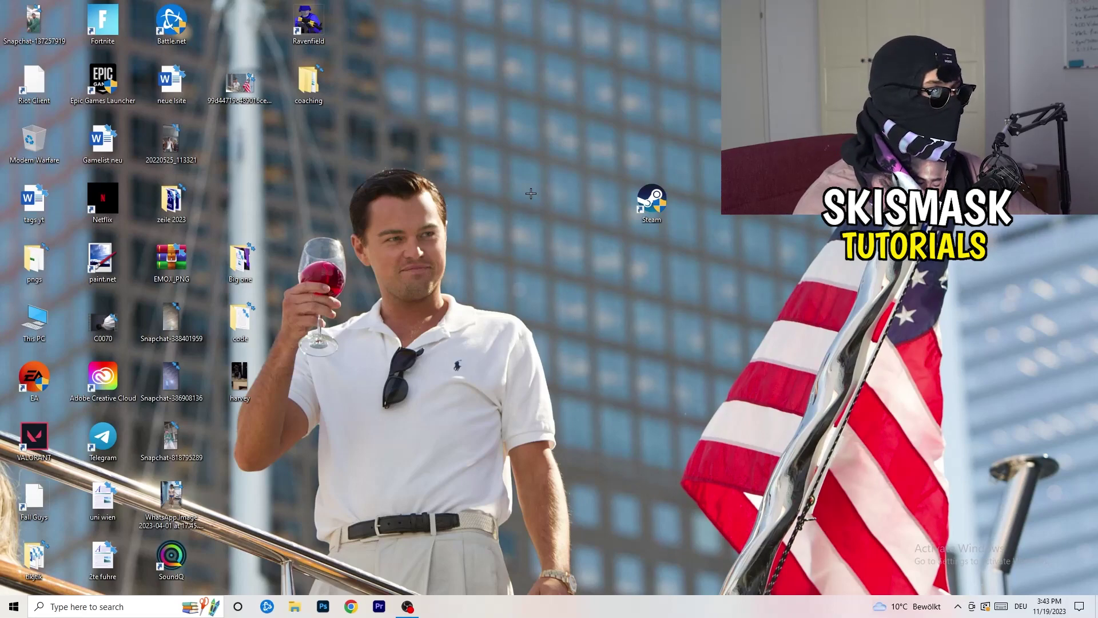
{"action": "left_click_drag", "start_coordinate": [652, 200], "coordinate": [241, 142]}
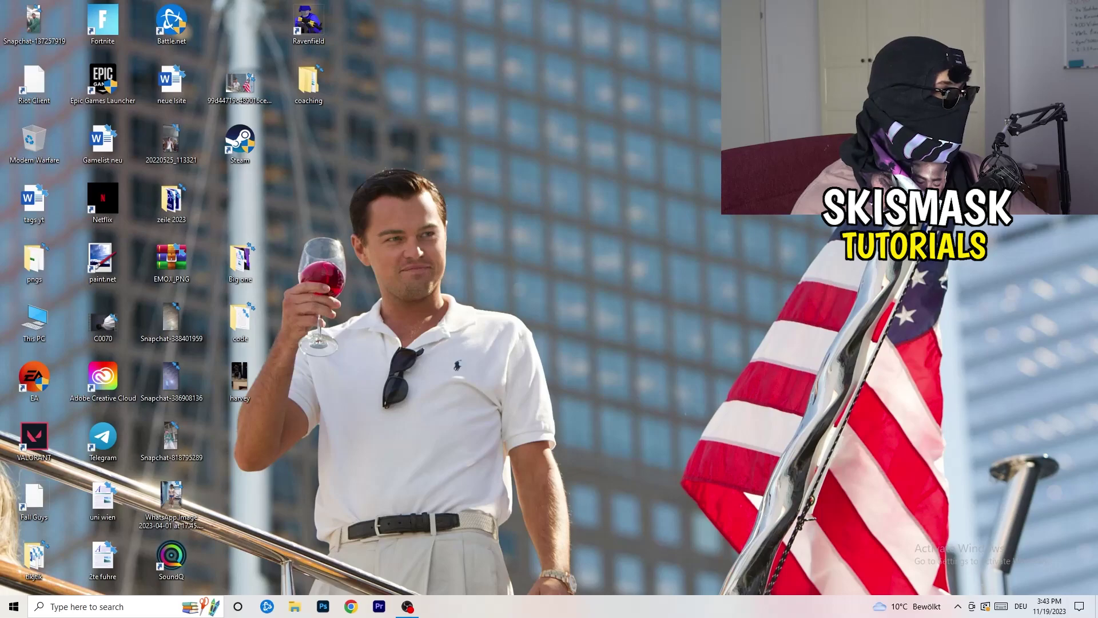
Step: Examine the Xbox Game Bar, Captures and Game Mode options in the Gaming settings, and return to the Settings home page
{"action": "left_click", "coordinate": [14, 606]}
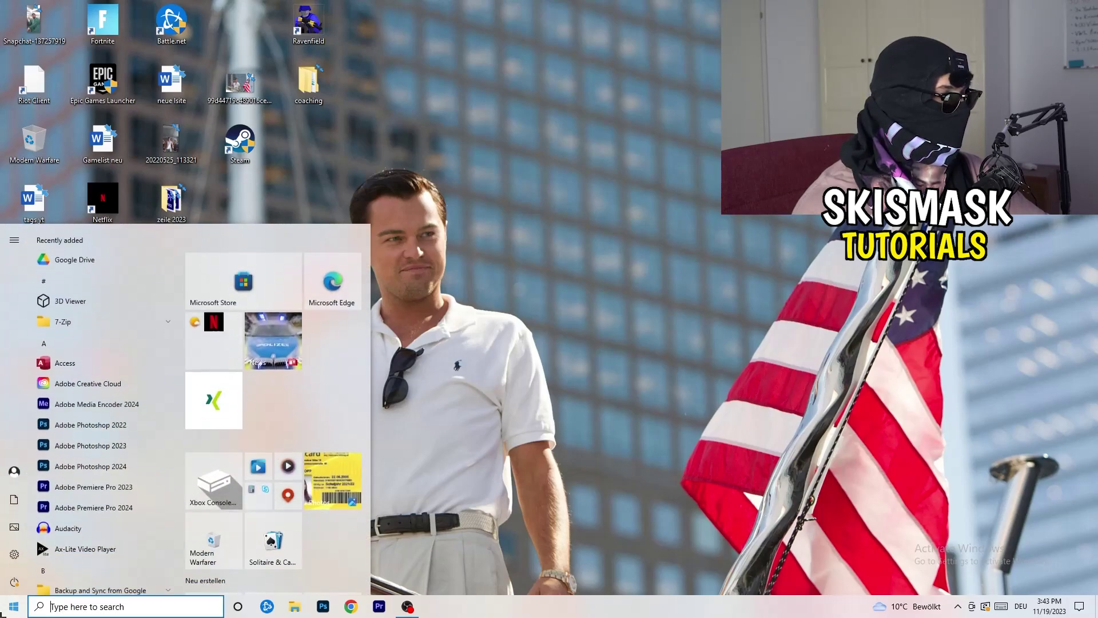
{"action": "left_click", "coordinate": [15, 555]}
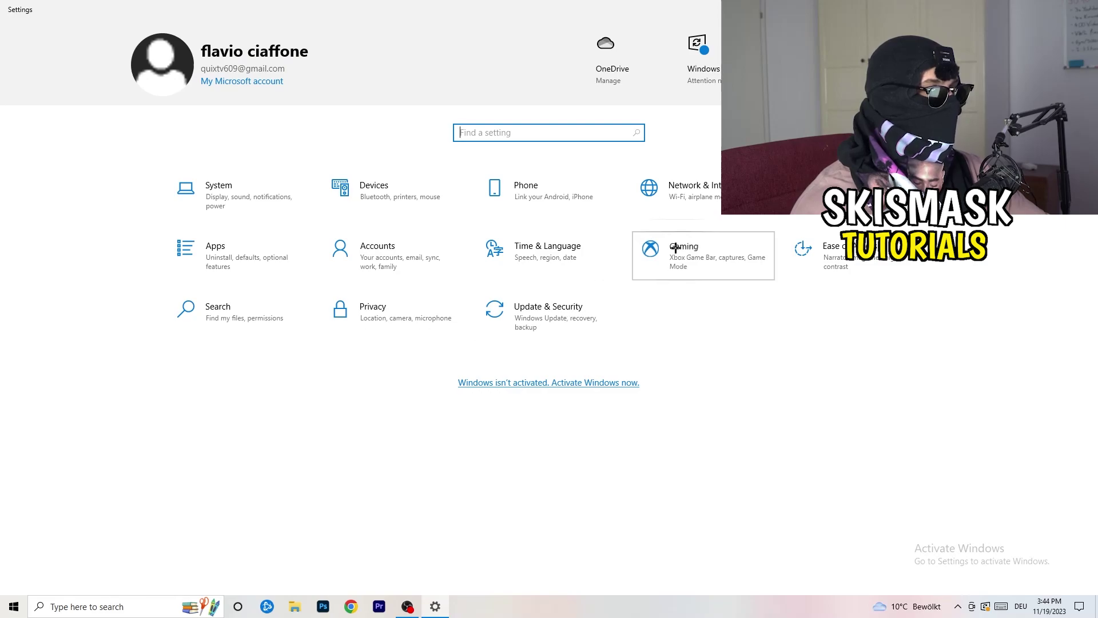
{"action": "left_click", "coordinate": [646, 246]}
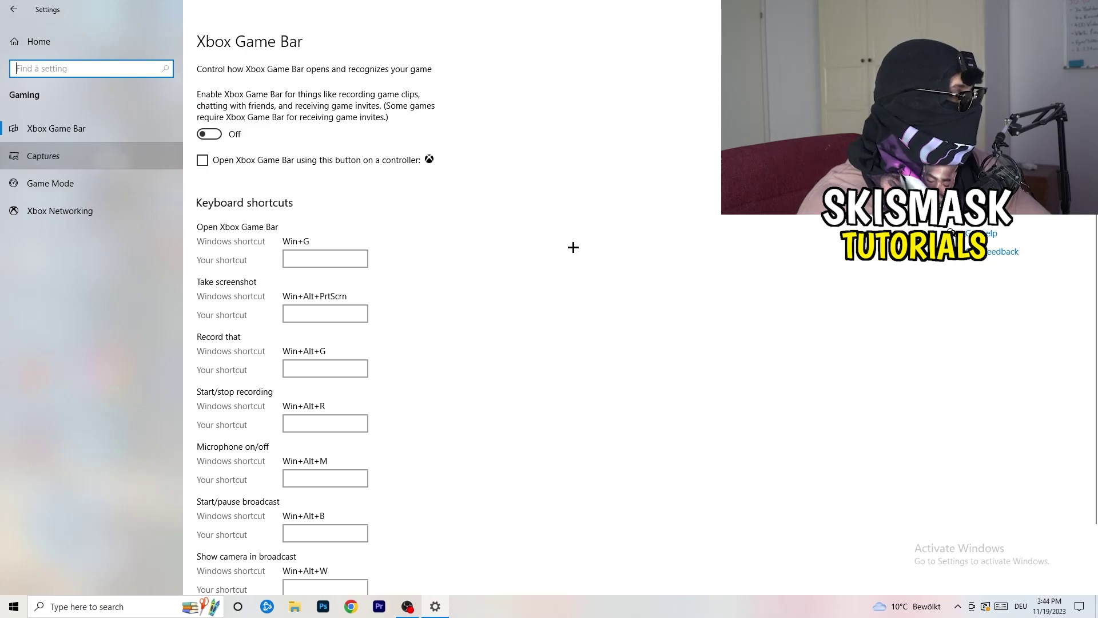
{"action": "left_click", "coordinate": [42, 156]}
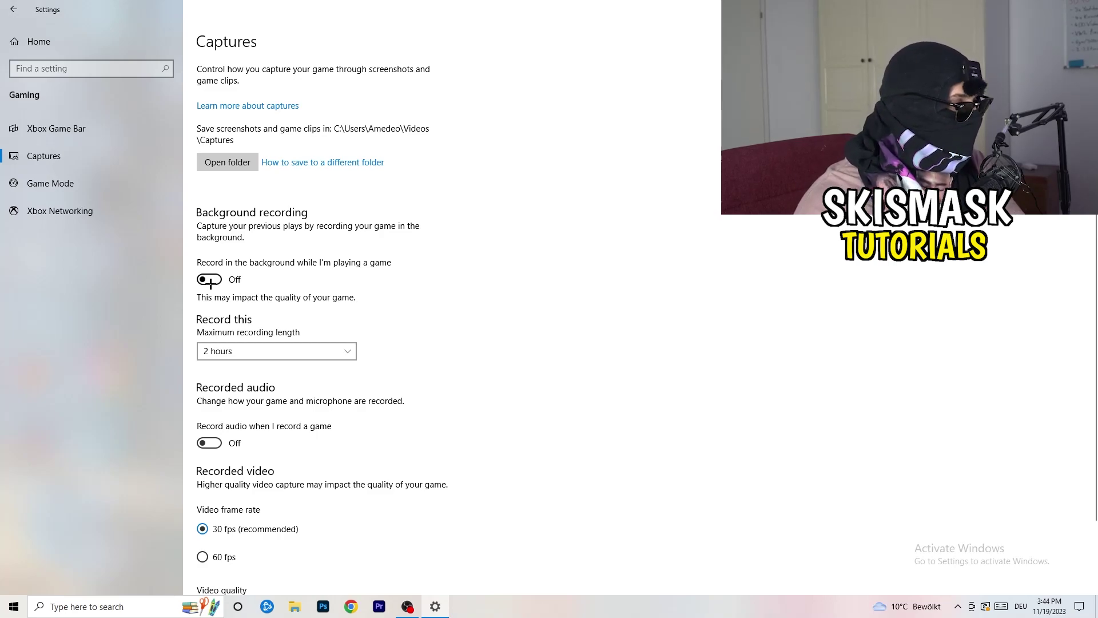
{"action": "scroll", "coordinate": [210, 282], "scroll_direction": "down", "scroll_amount": 3}
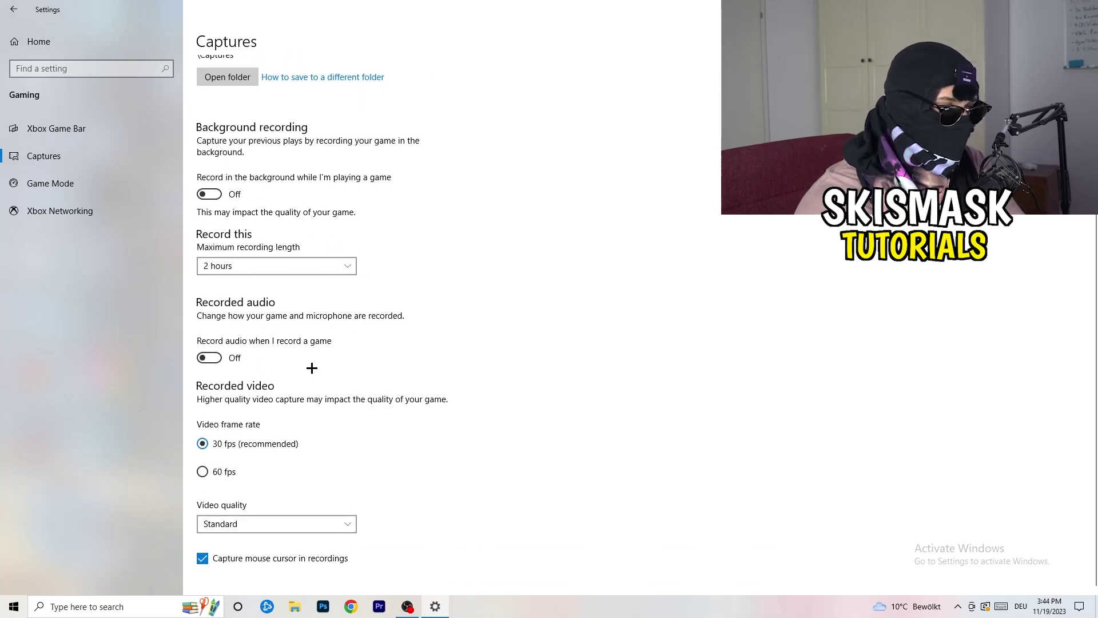
{"action": "scroll", "coordinate": [353, 462], "scroll_direction": "up", "scroll_amount": 3}
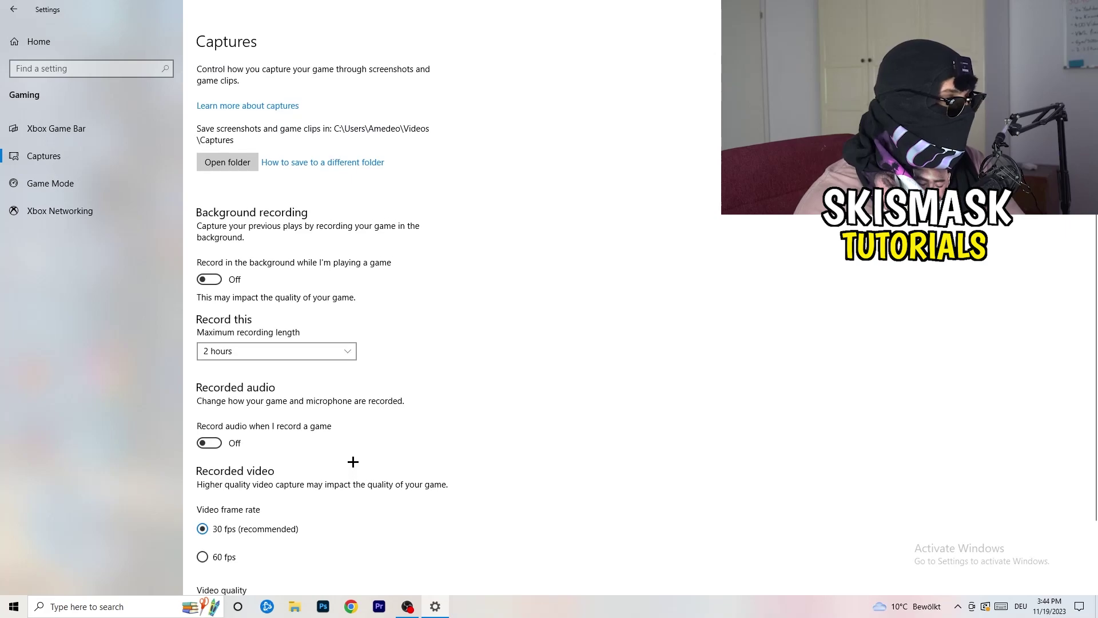
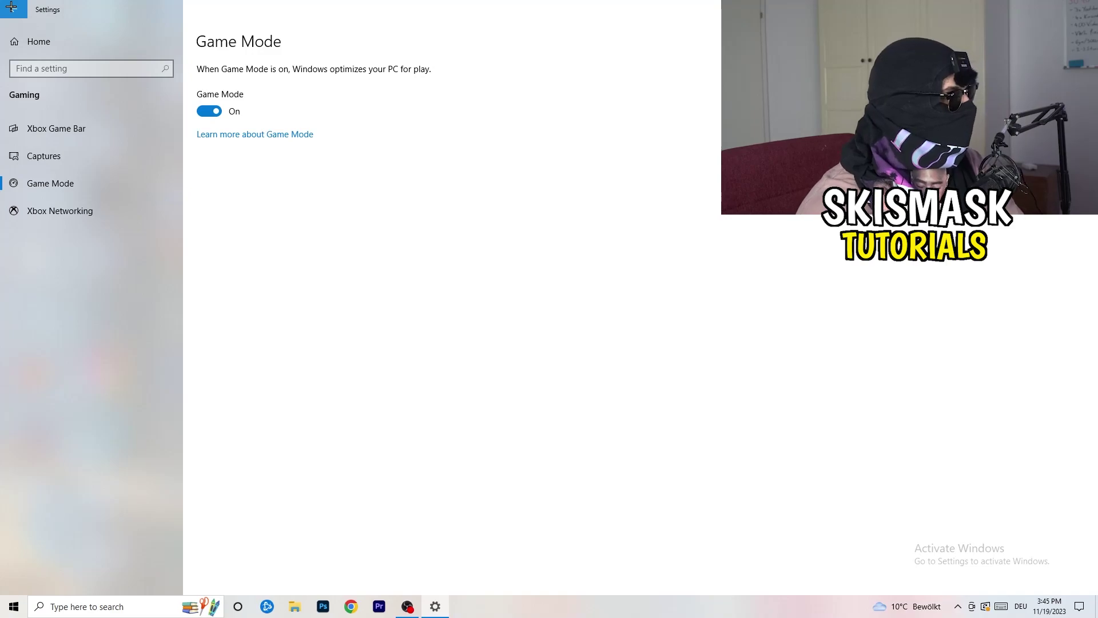
{"action": "left_click", "coordinate": [12, 7]}
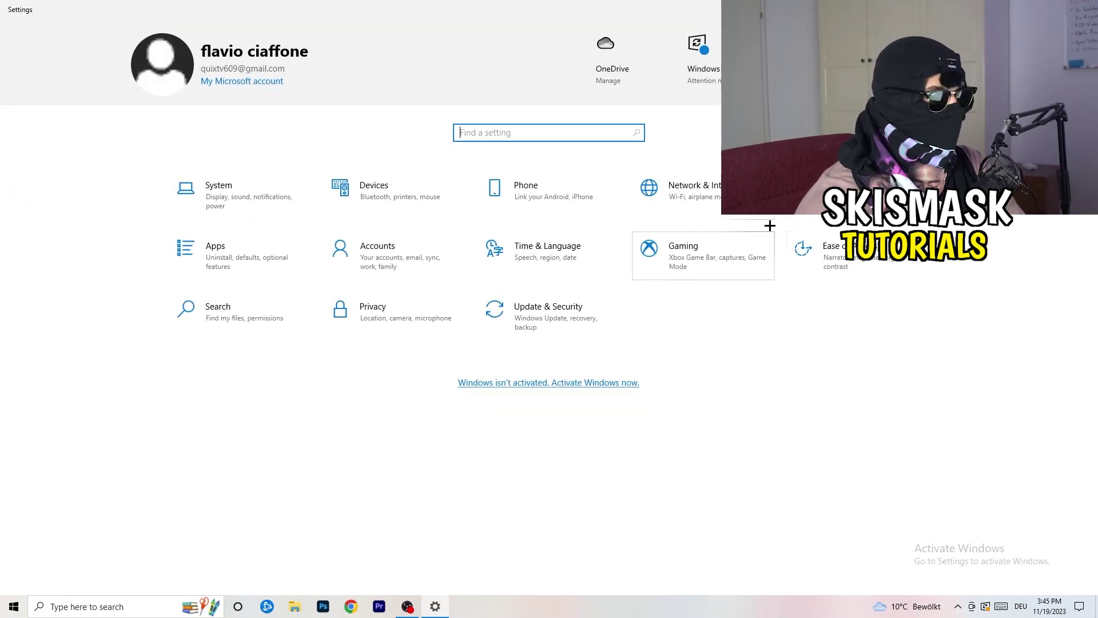
Step: Examine the Windows Update status under Update & Security and close Settings
{"action": "left_click", "coordinate": [537, 314]}
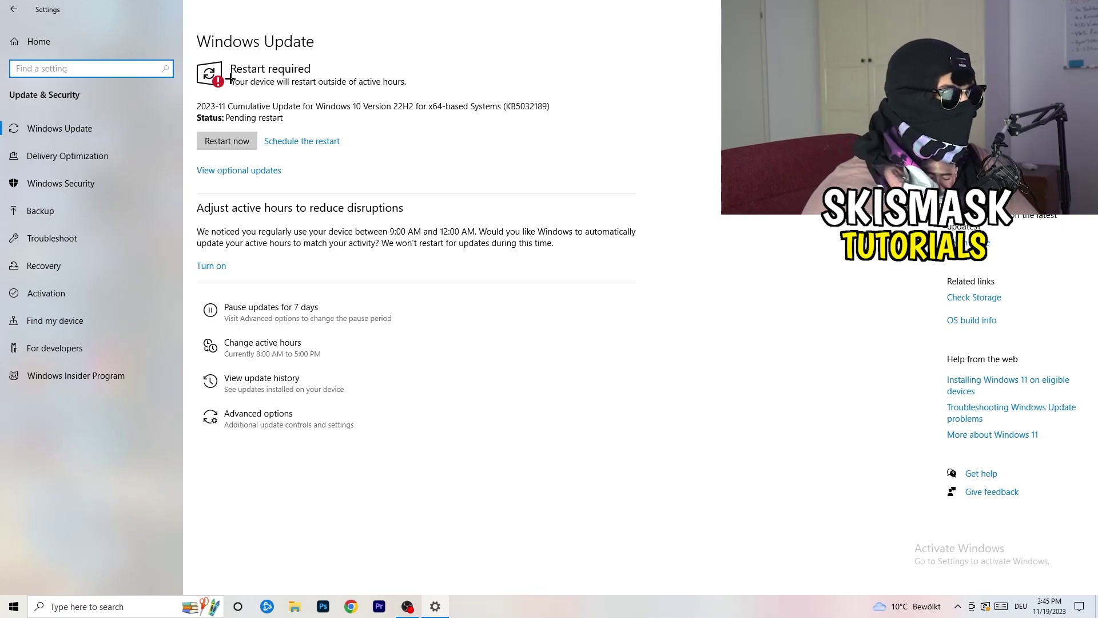
{"action": "left_click", "coordinate": [282, 72]}
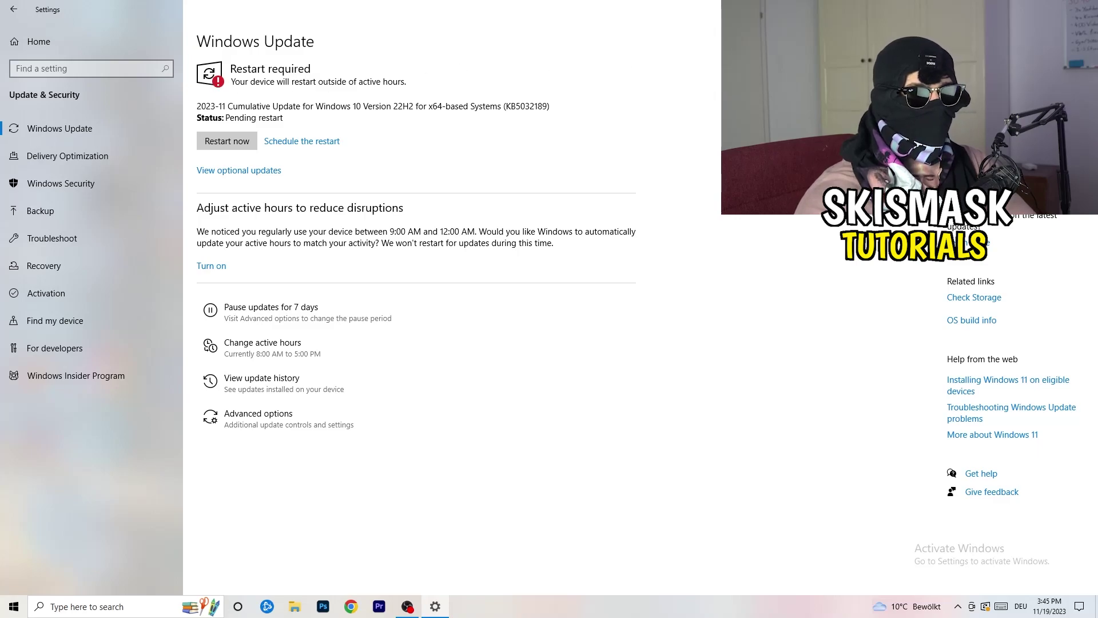
{"action": "left_click", "coordinate": [1083, 8]}
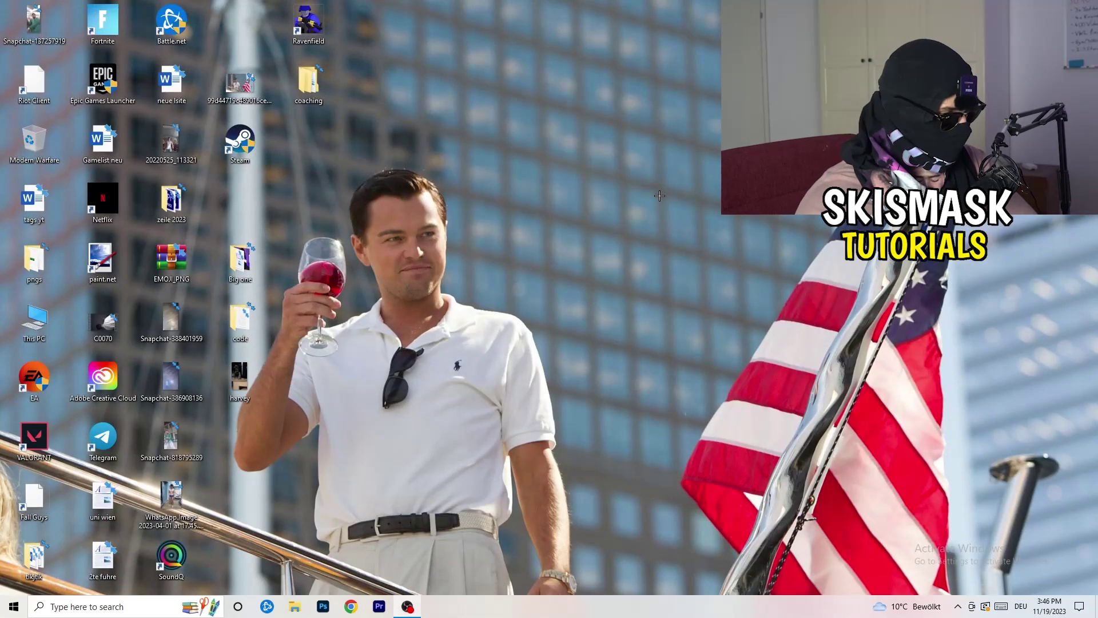